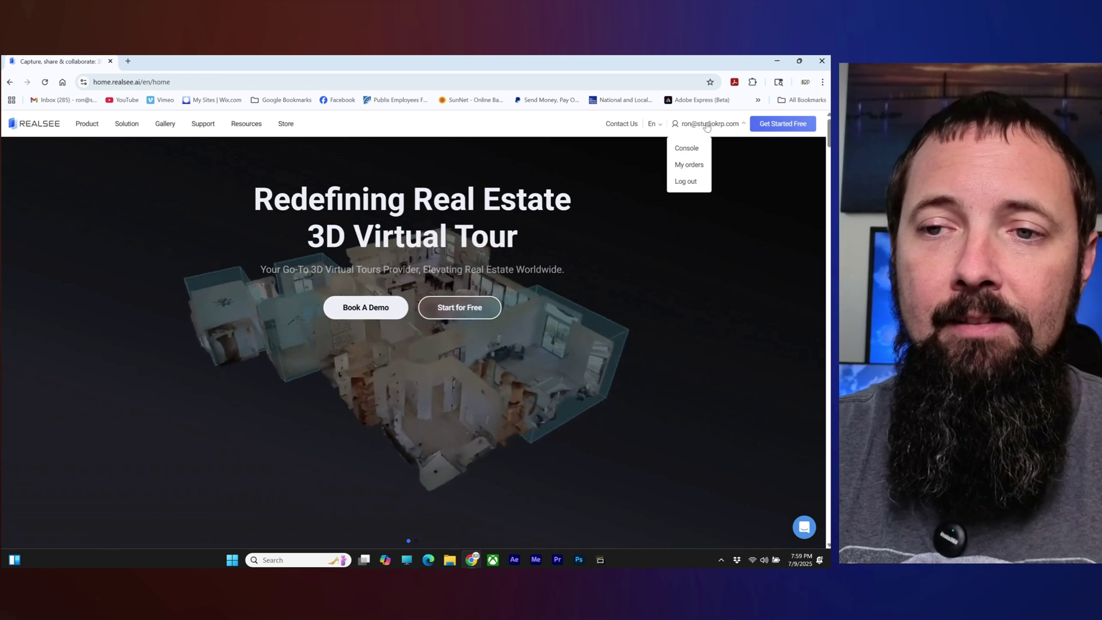
# - From the account console, open the 'test project' details and launch its editor
pyautogui.click(689, 148)
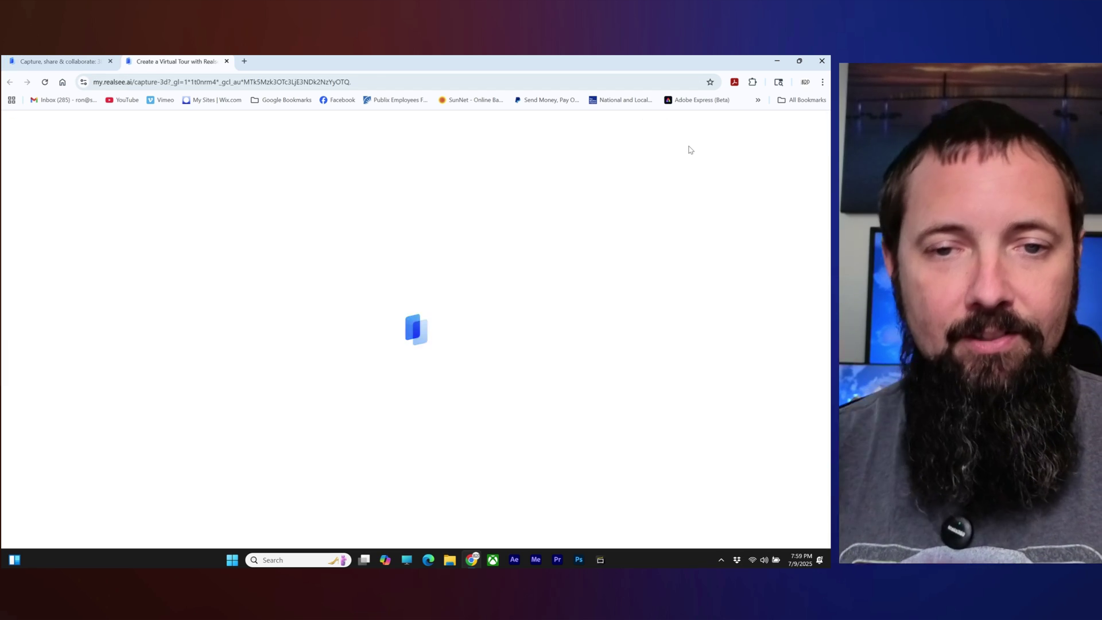
pyautogui.moveTo(724, 175)
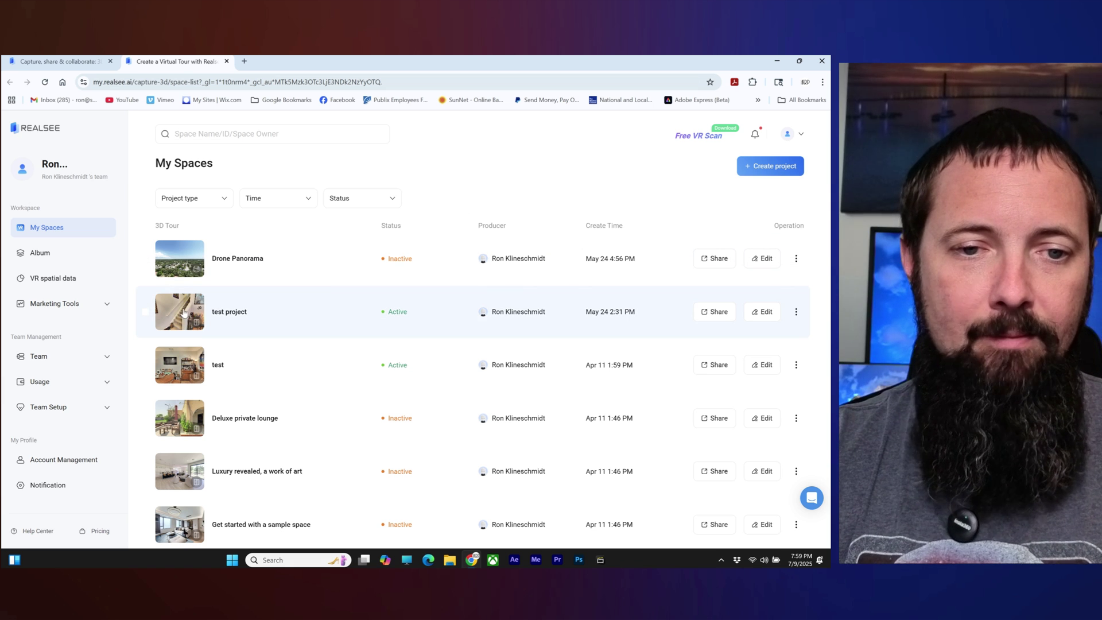
pyautogui.click(184, 313)
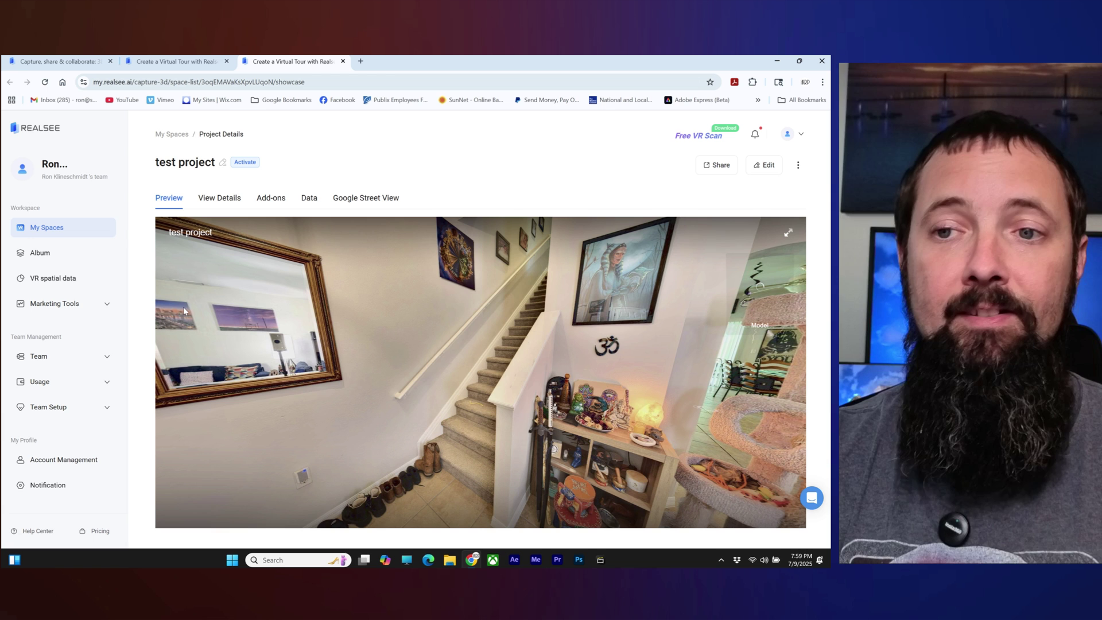
pyautogui.click(768, 167)
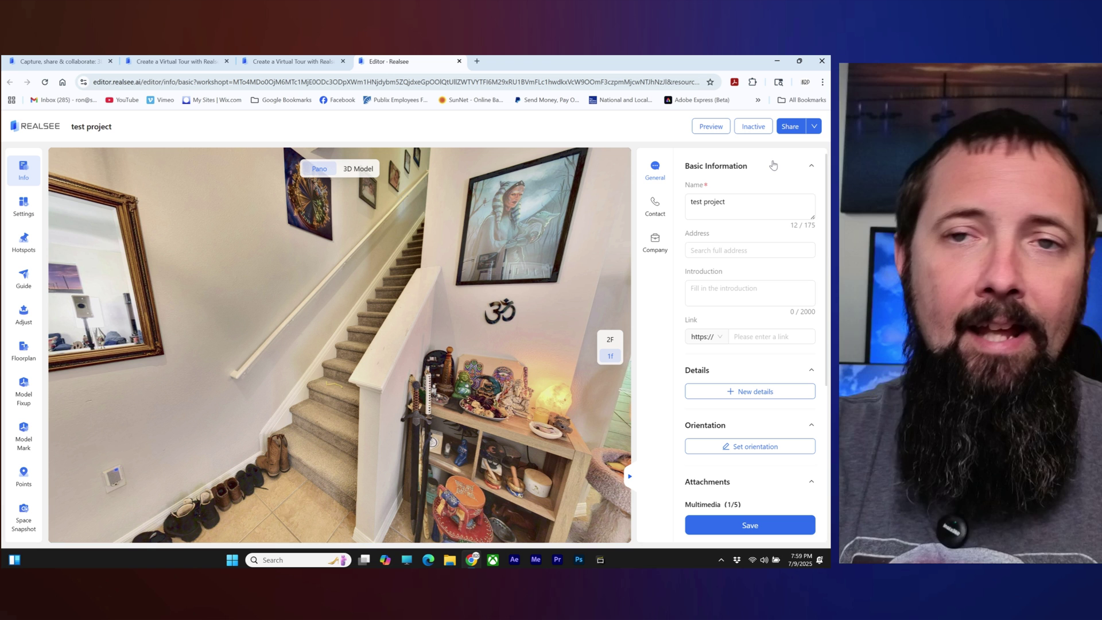
# - Open the Adjust blur tools and zoom in on the pictures above the front-door coat hanger
pyautogui.click(24, 315)
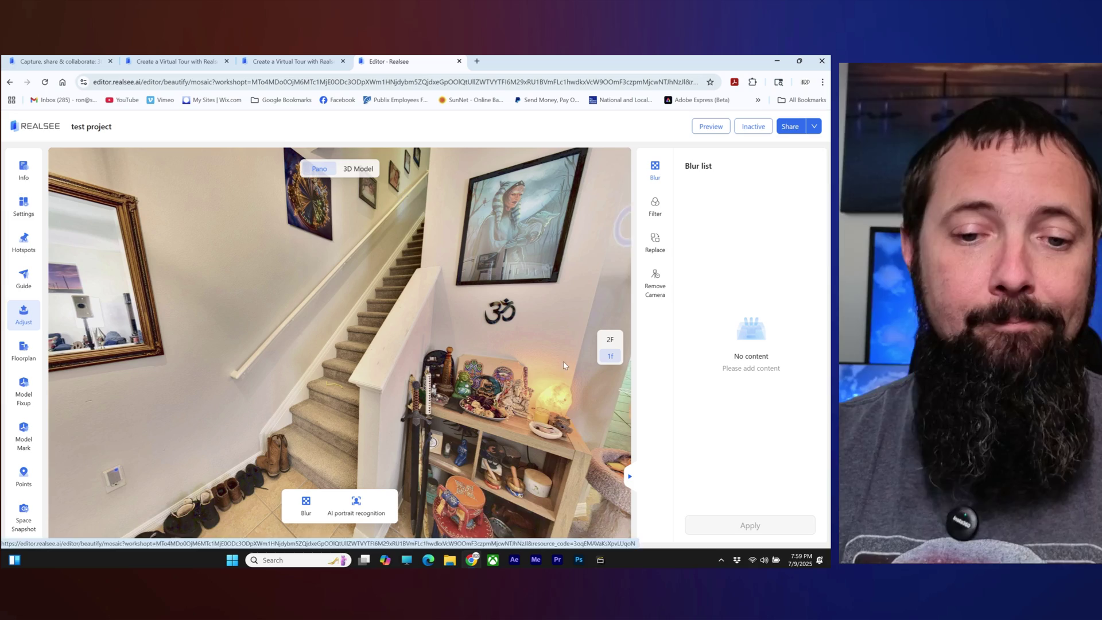
pyautogui.moveTo(476, 304); pyautogui.dragTo(264, 273)
pyautogui.moveTo(535, 306); pyautogui.dragTo(298, 266)
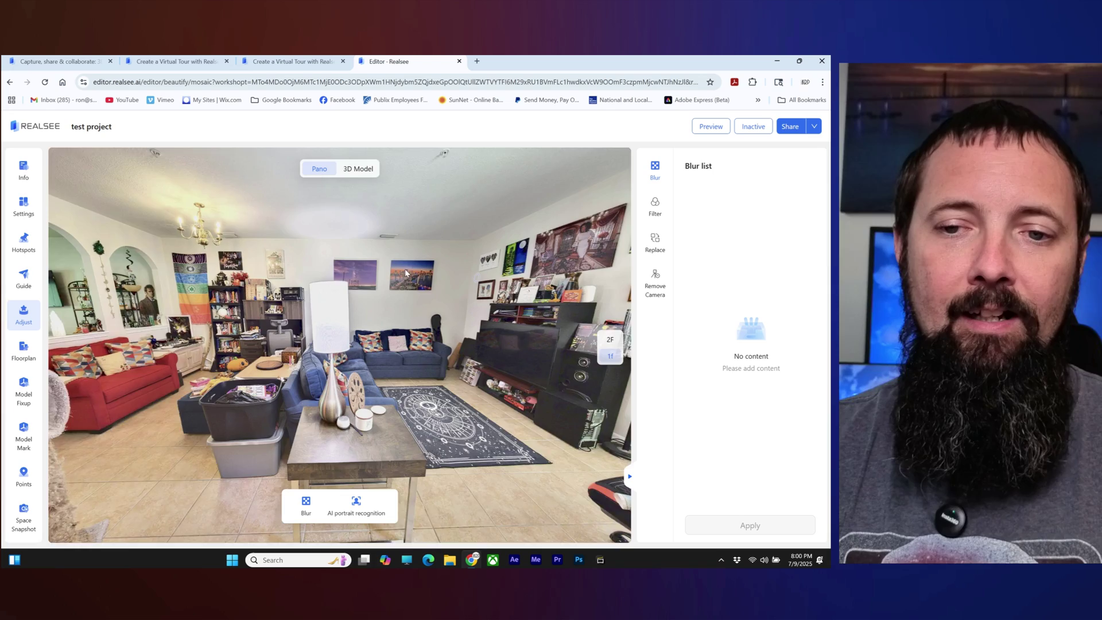
pyautogui.moveTo(406, 274); pyautogui.dragTo(267, 265)
pyautogui.moveTo(459, 258); pyautogui.dragTo(355, 291)
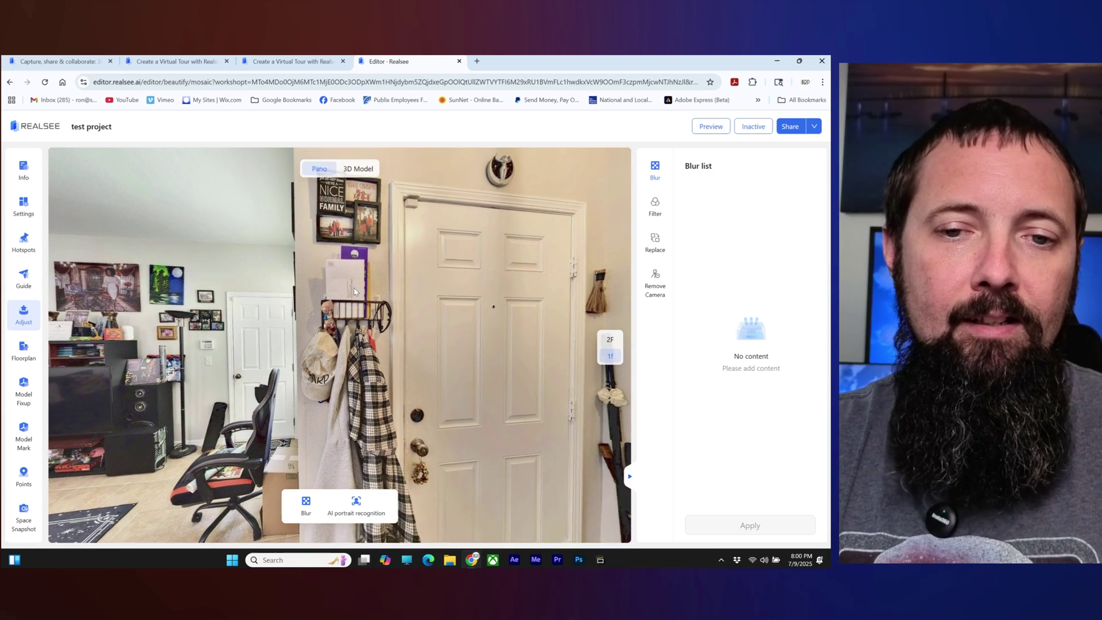
pyautogui.scroll(5, 354, 281)
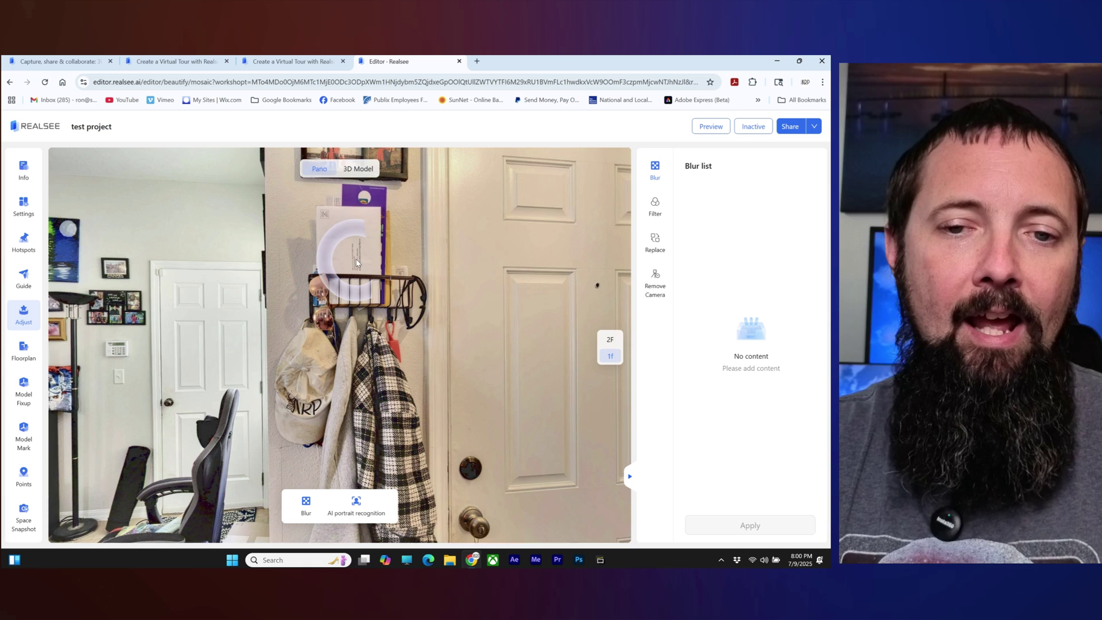
pyautogui.scroll(1, 356, 263)
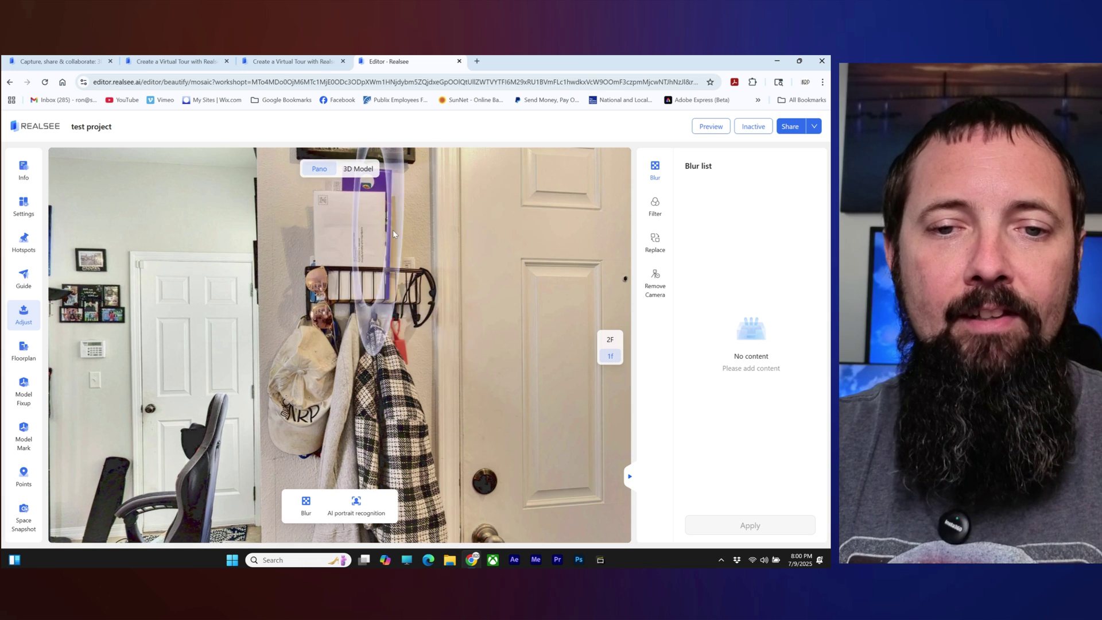
pyautogui.moveTo(394, 234); pyautogui.dragTo(394, 295)
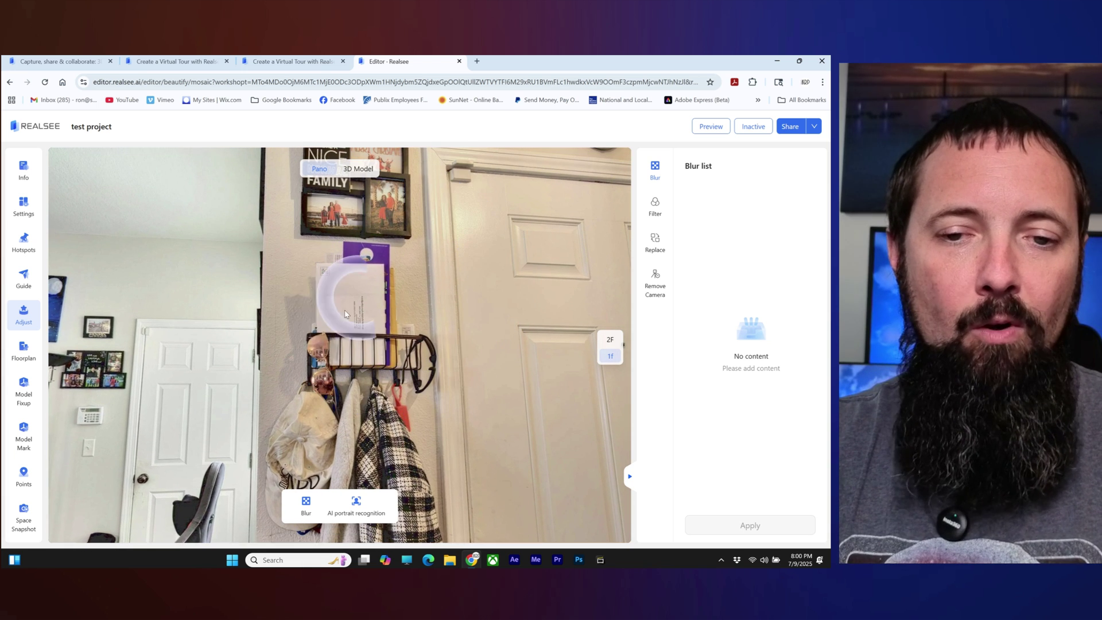
# - Paint a manual mosaic over the white envelope above the coat hanger and save it as Point2
pyautogui.click(305, 509)
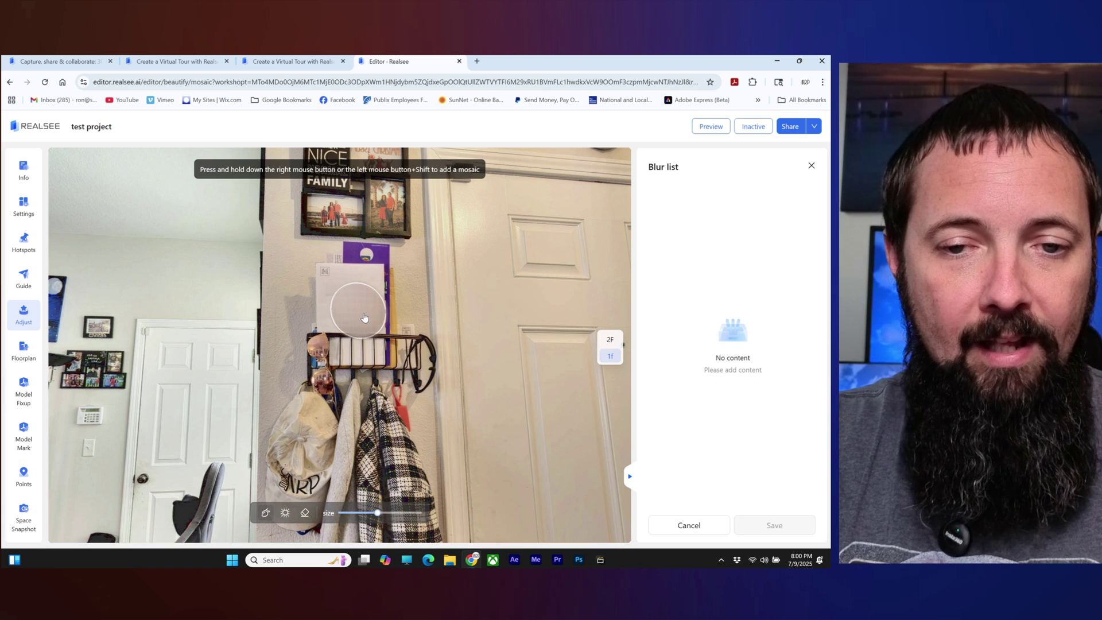
pyautogui.rightClick(364, 318)
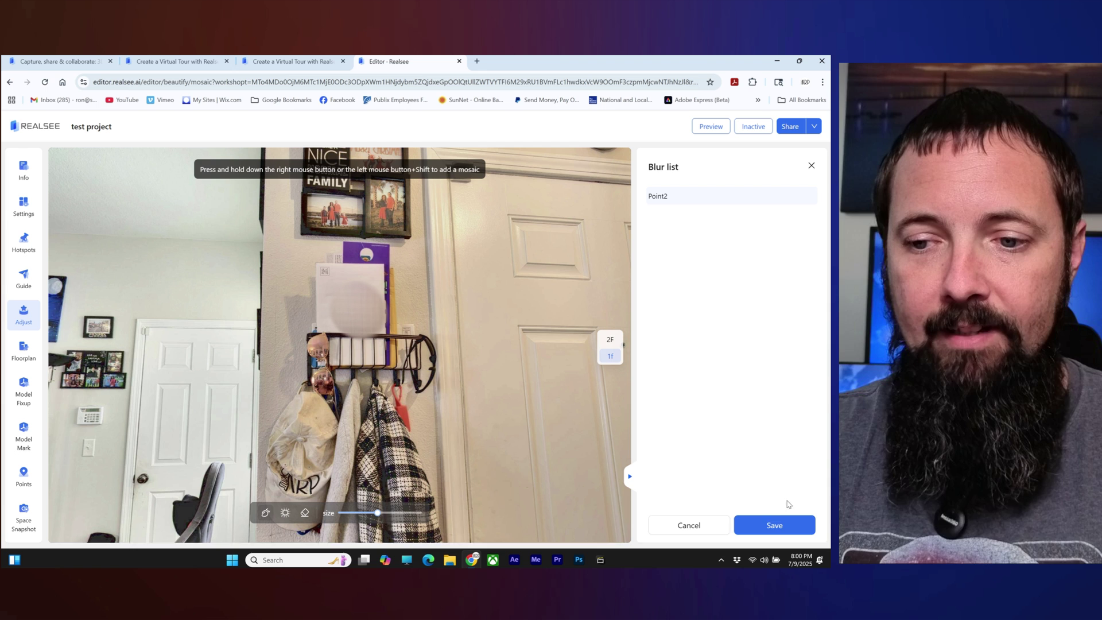
pyautogui.click(779, 524)
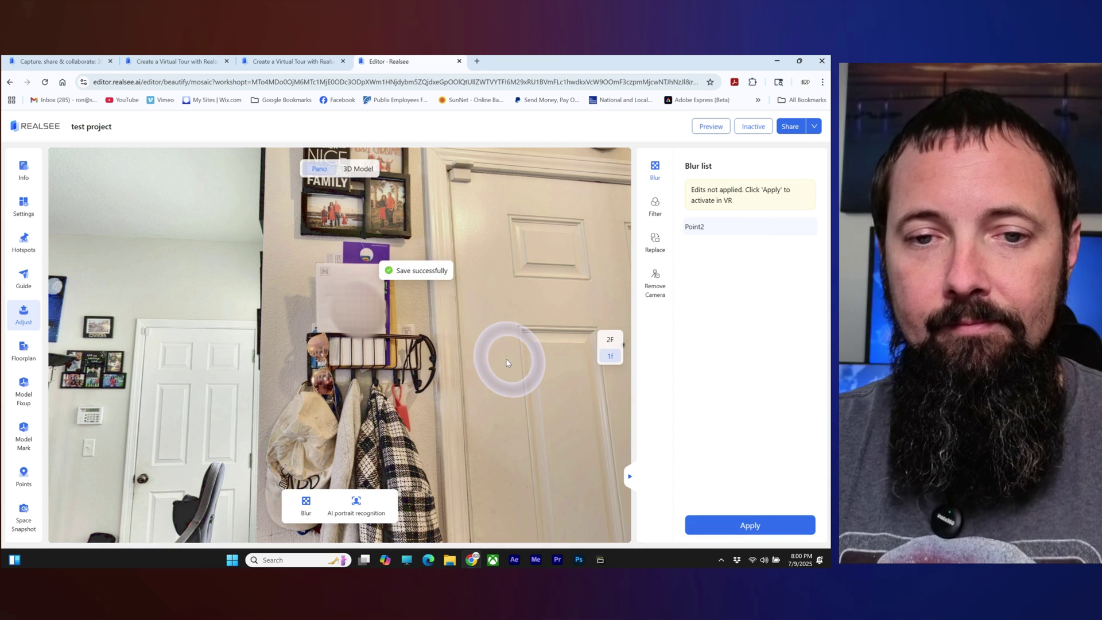
# - Move to the spot by the rug near the TV and face the door and window
pyautogui.moveTo(207, 342); pyautogui.dragTo(516, 263)
pyautogui.moveTo(259, 383); pyautogui.dragTo(284, 457)
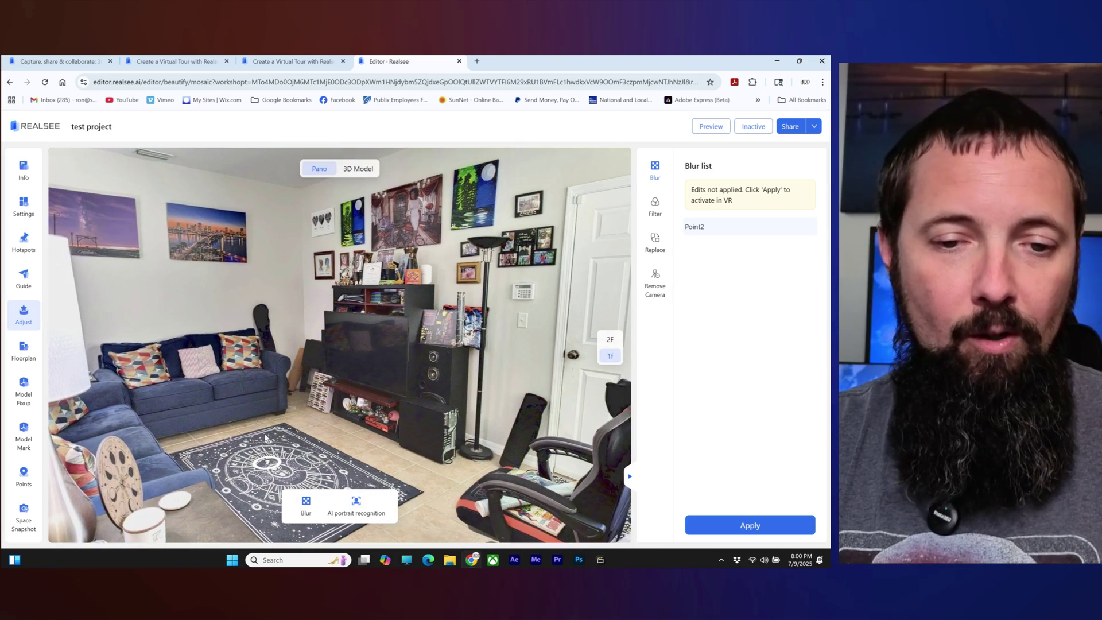
pyautogui.click(267, 465)
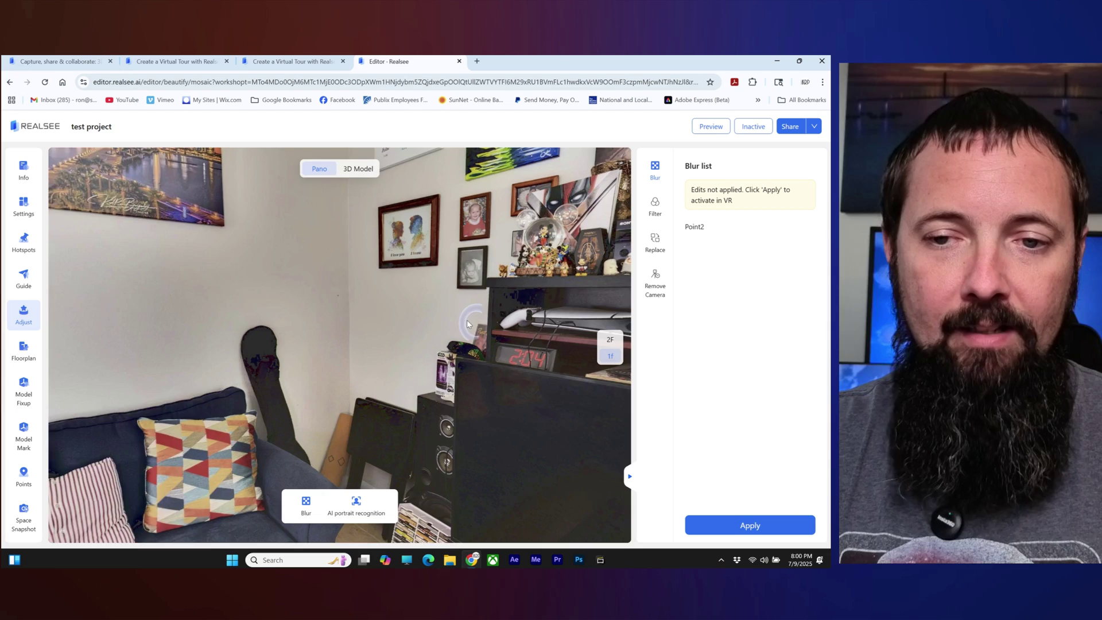
pyautogui.scroll(2, 248, 366)
pyautogui.scroll(-3, 248, 367)
pyautogui.scroll(-3, 349, 365)
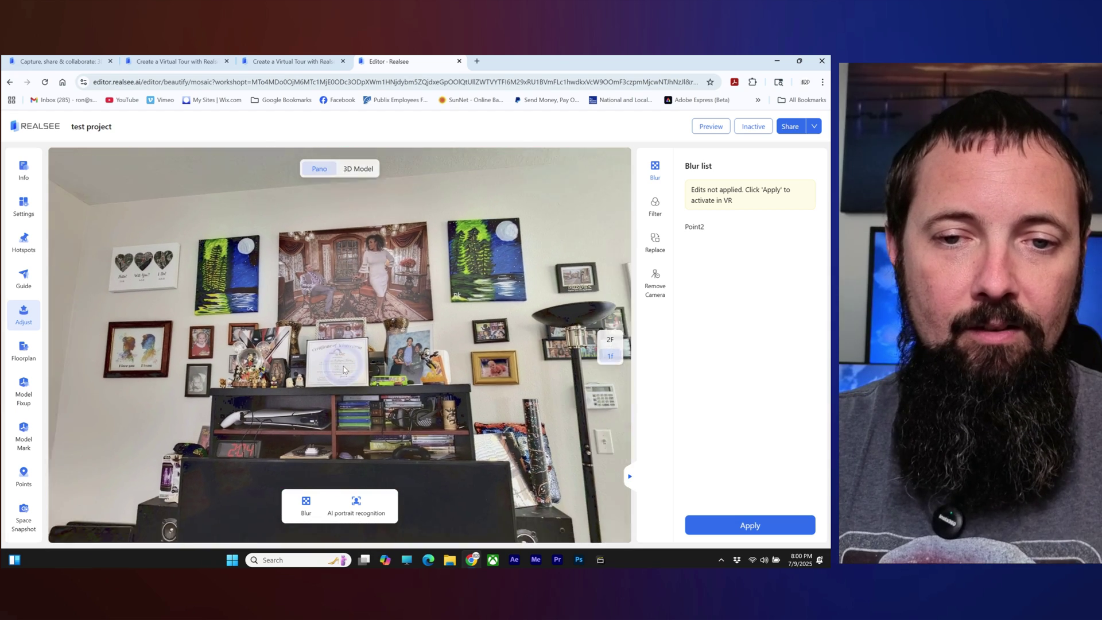
pyautogui.moveTo(417, 351); pyautogui.dragTo(370, 308)
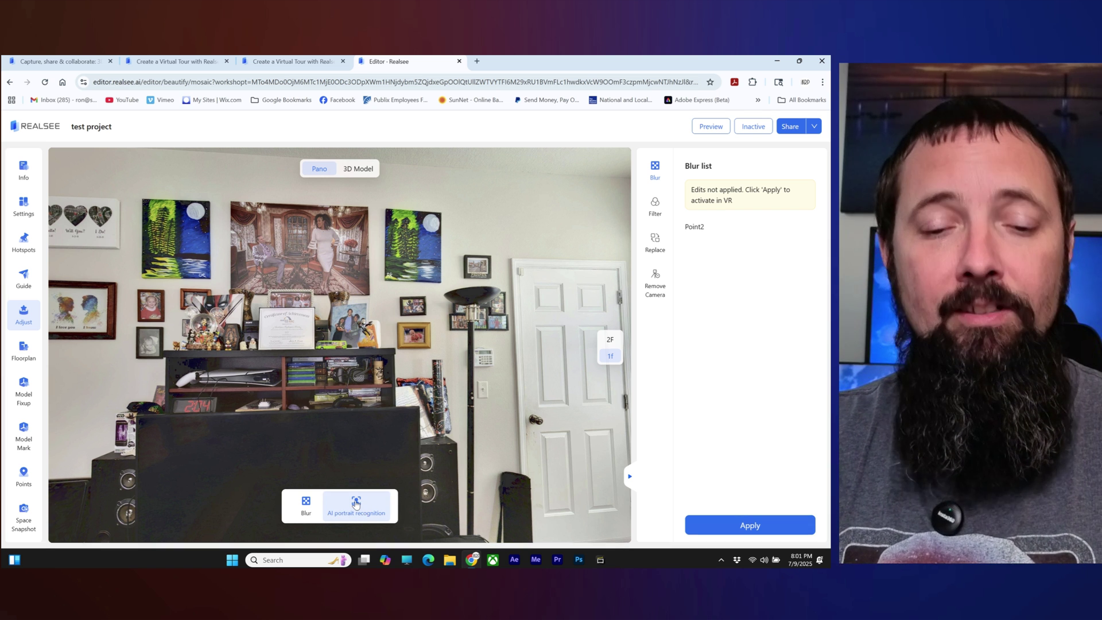
# - Run AI portrait recognition and confirm, adding blur points Point1, Point3 and Point4
pyautogui.click(356, 504)
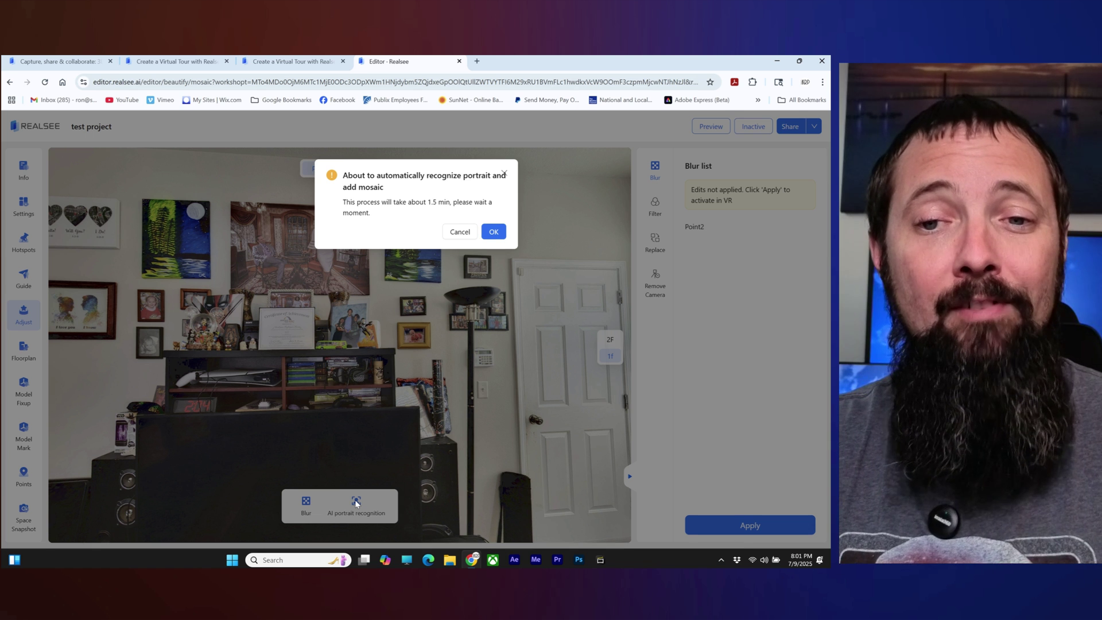
pyautogui.click(493, 232)
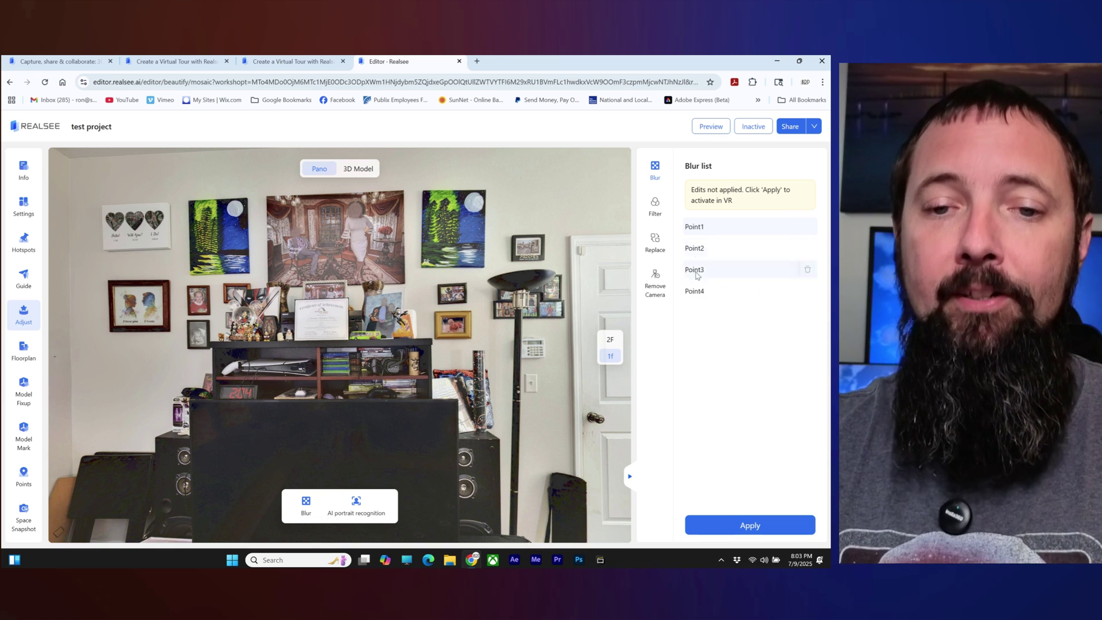
# - Jump to Point1 and zoom in to inspect the blurred faces in the painting
pyautogui.click(436, 256)
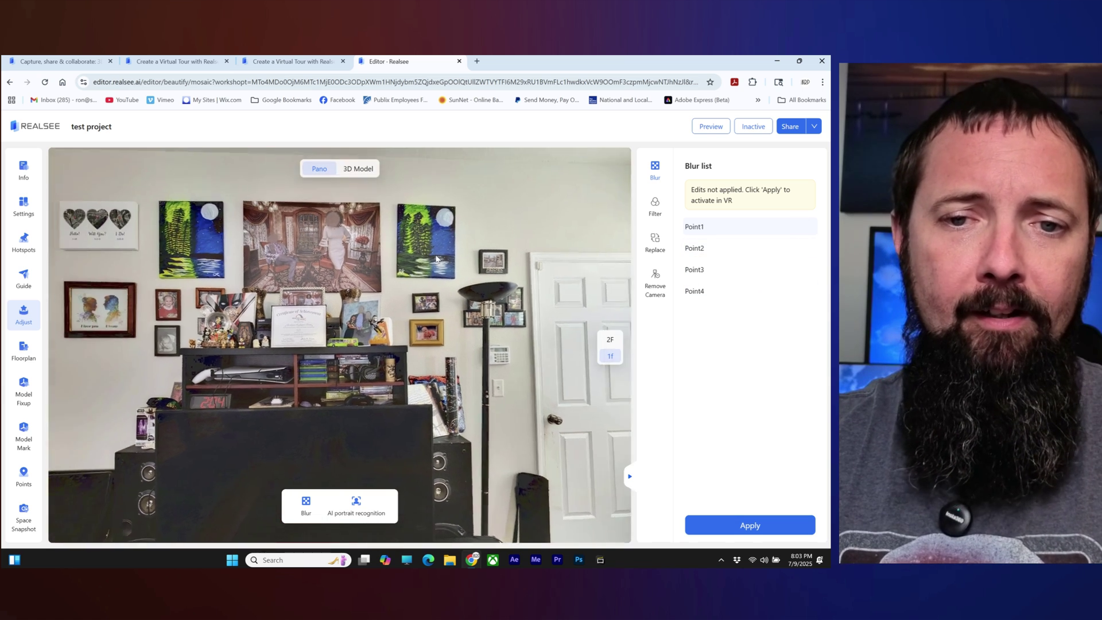
pyautogui.scroll(5, 368, 241)
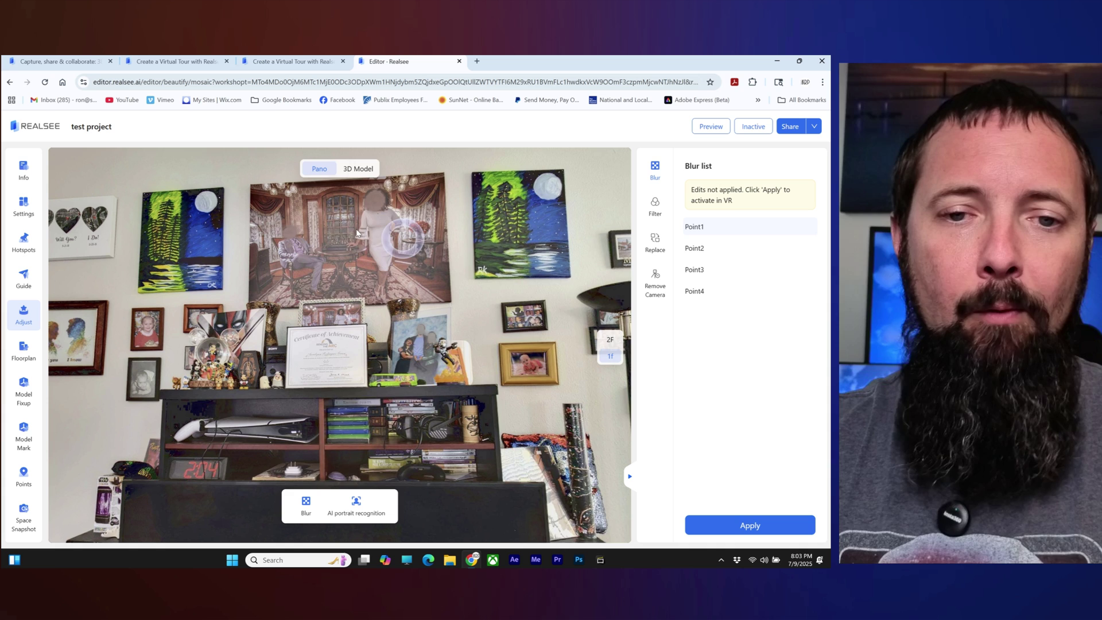
pyautogui.scroll(5, 406, 286)
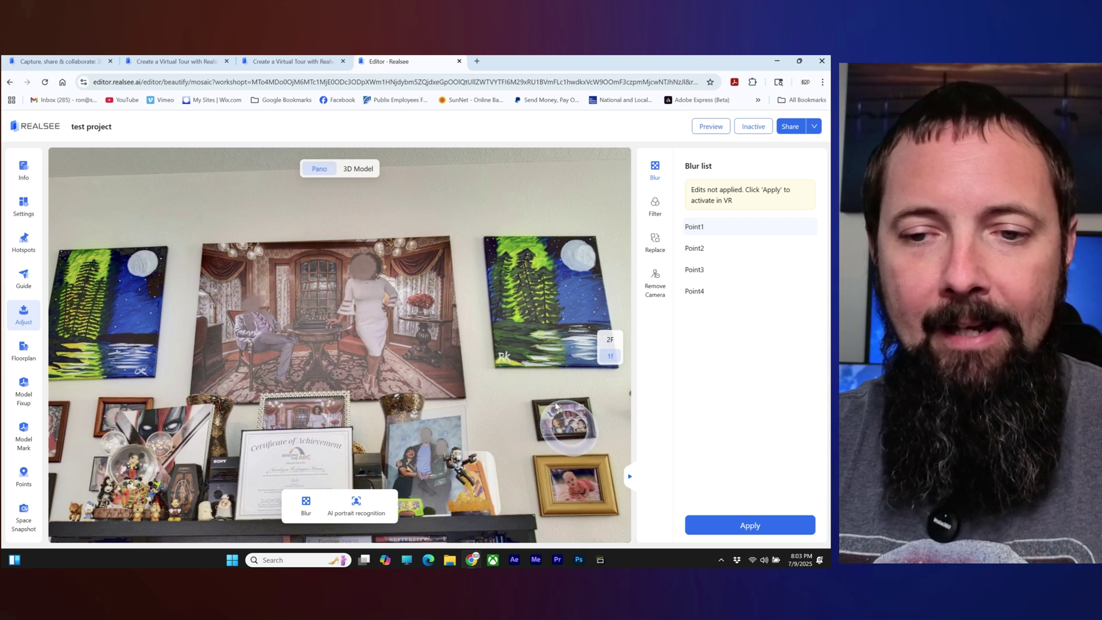
pyautogui.scroll(-5, 495, 425)
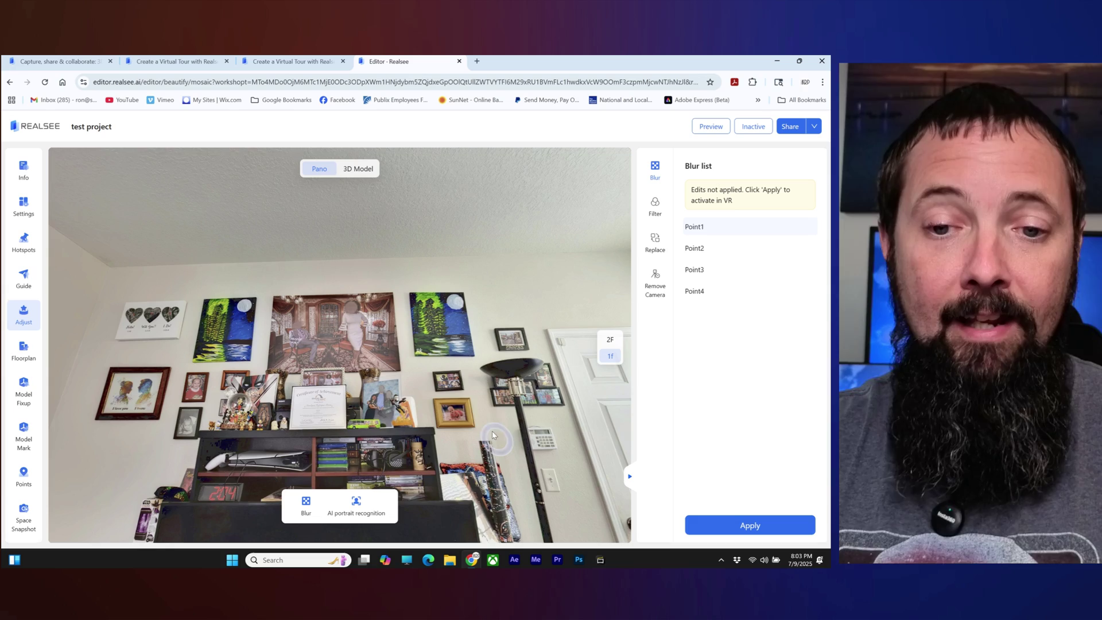
# - Apply all four blur points' mosaic to the VR tour and confirm
pyautogui.moveTo(494, 429); pyautogui.dragTo(392, 338)
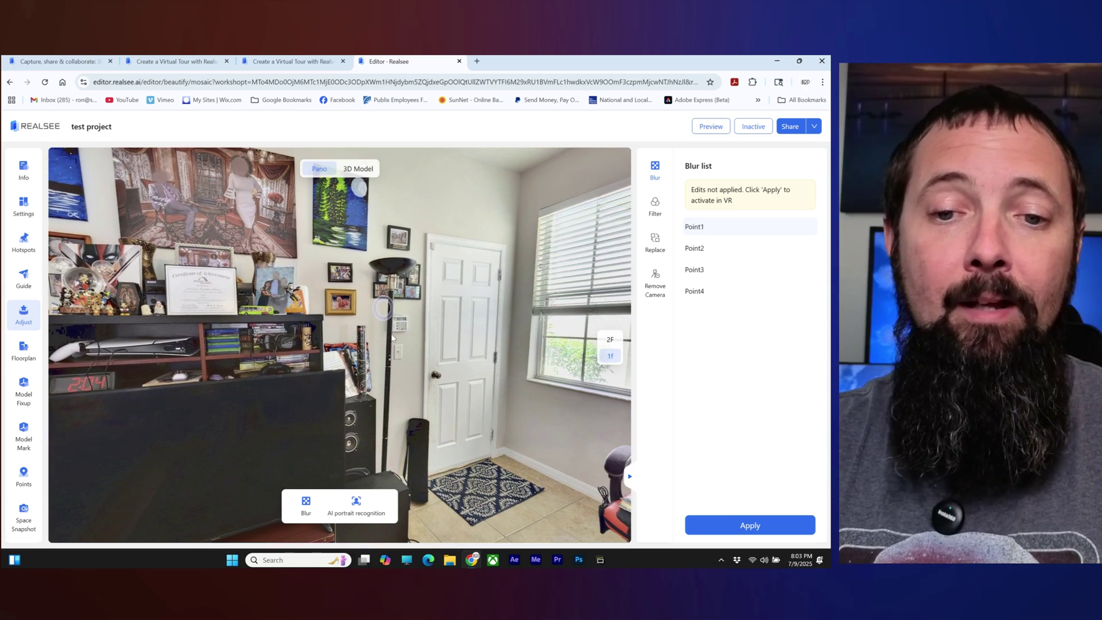
pyautogui.moveTo(487, 384); pyautogui.dragTo(230, 335)
pyautogui.moveTo(448, 353); pyautogui.dragTo(332, 353)
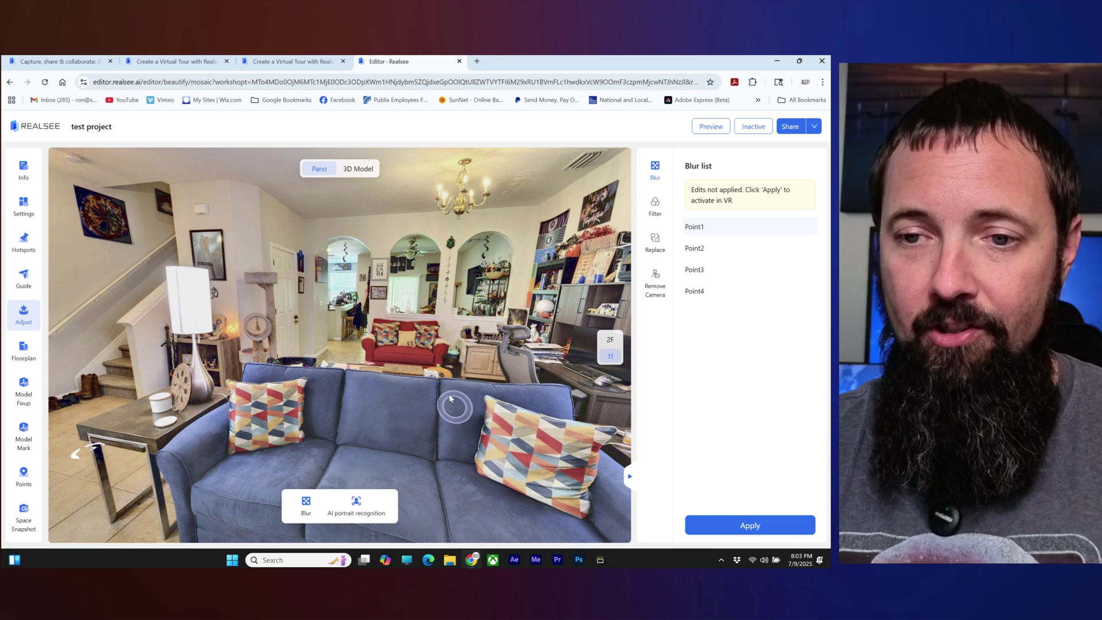
pyautogui.click(750, 526)
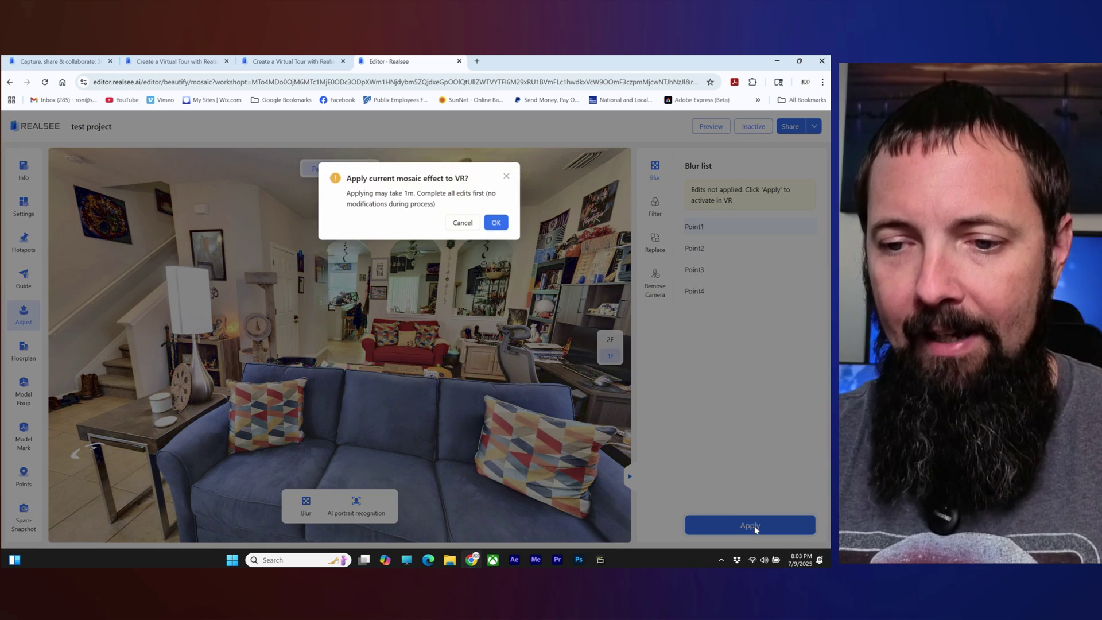
pyautogui.click(489, 219)
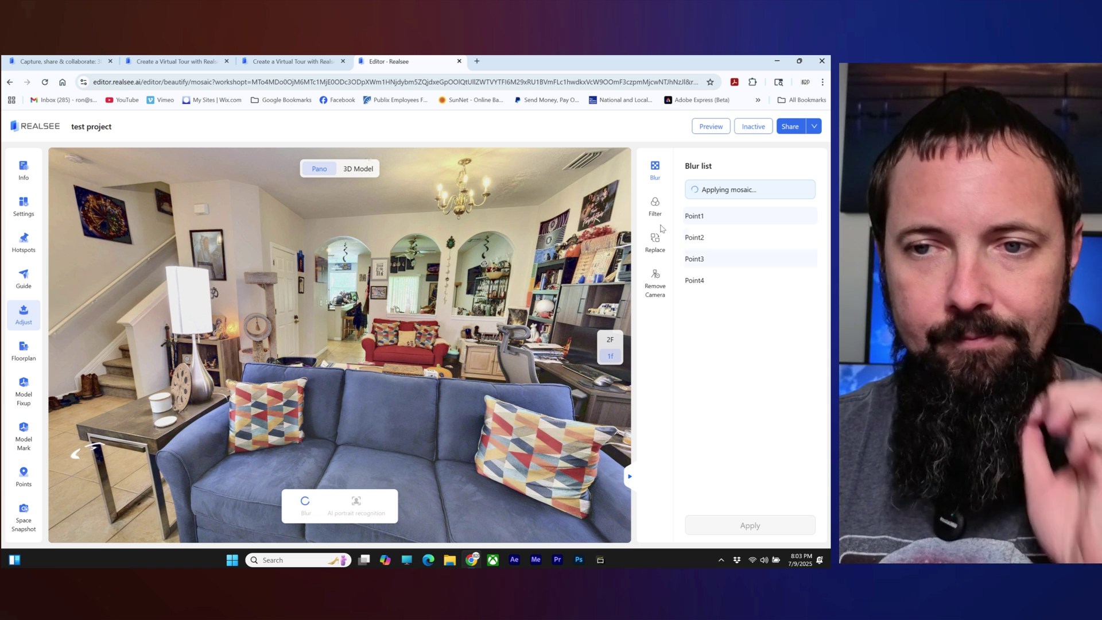
# - Open the Adjust Image Filters panel showing the current Bright filter
pyautogui.click(654, 205)
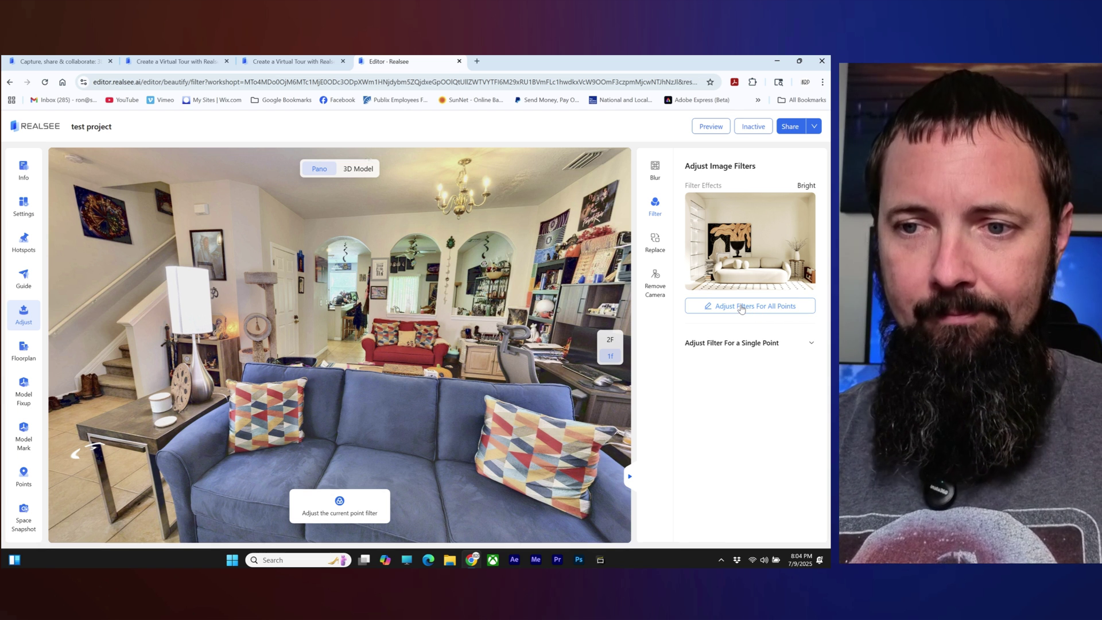
# - Check Point1's individual filter without changing it, then reopen the all-points filter presets
pyautogui.click(740, 307)
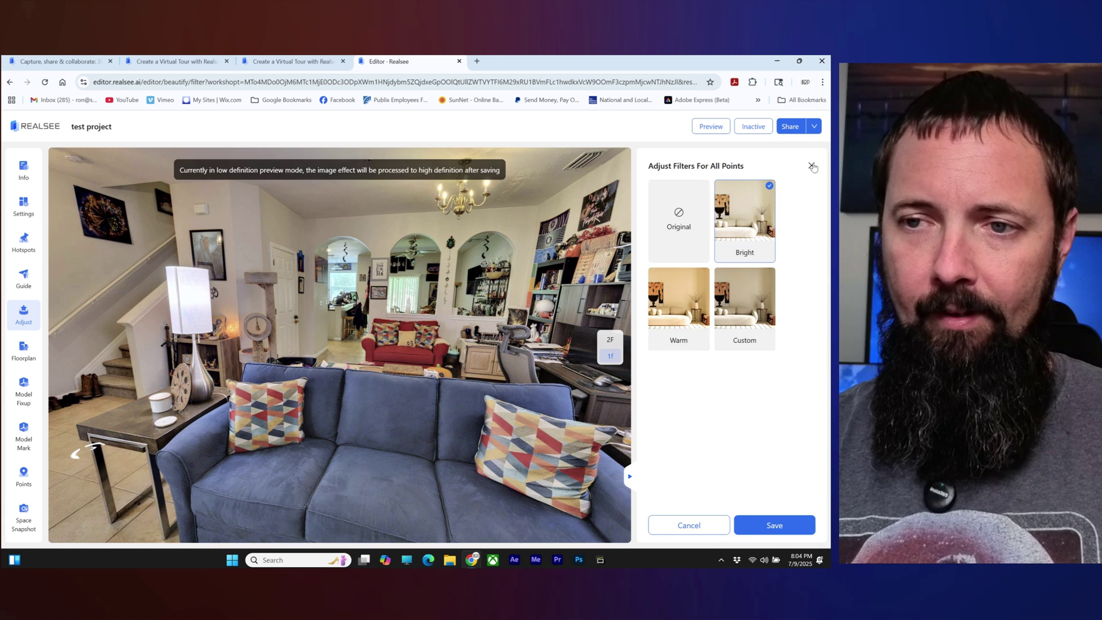
pyautogui.click(811, 165)
pyautogui.click(811, 343)
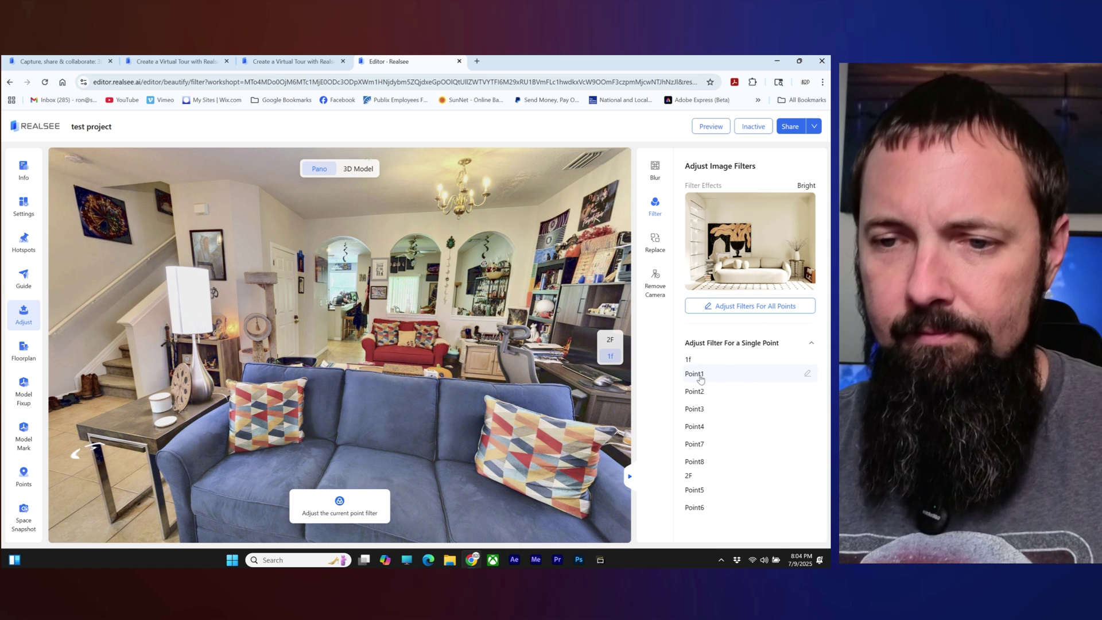
pyautogui.click(808, 373)
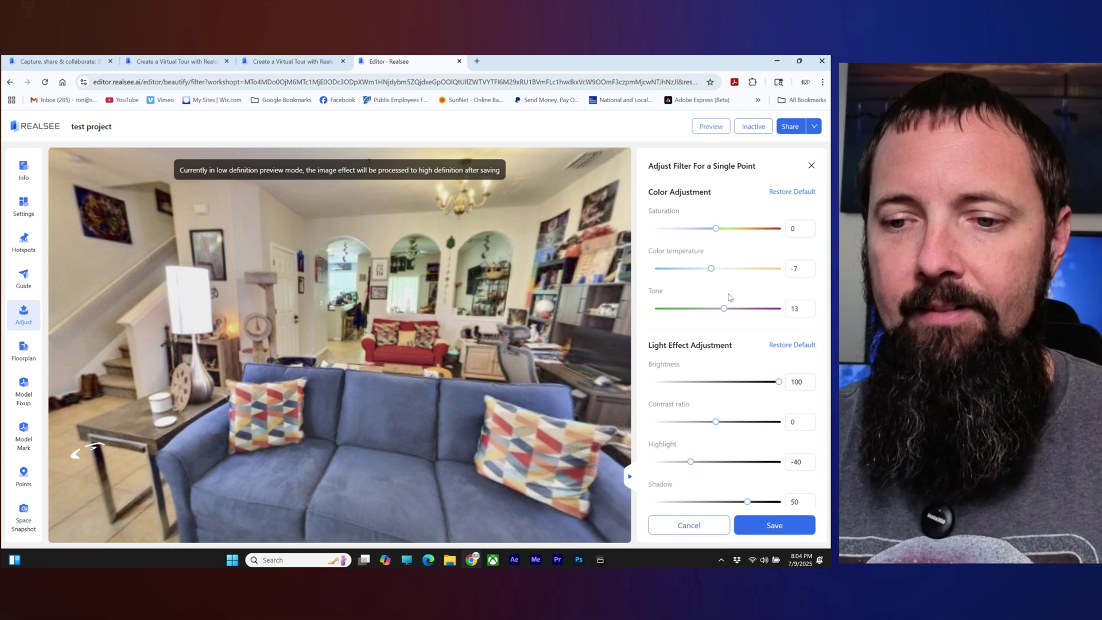
pyautogui.click(691, 526)
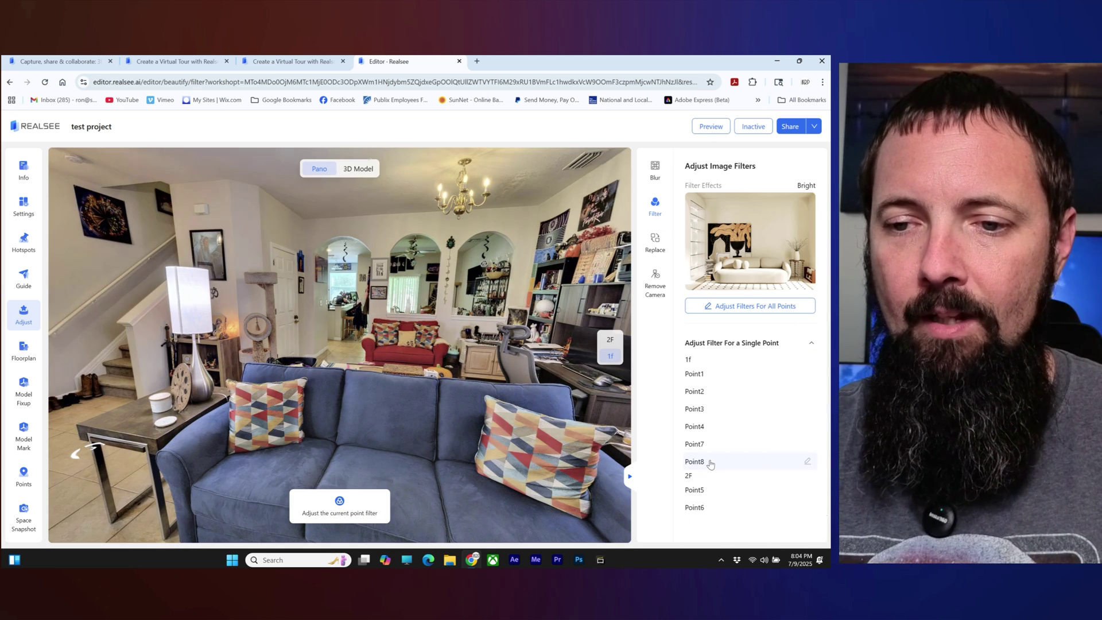
pyautogui.click(741, 309)
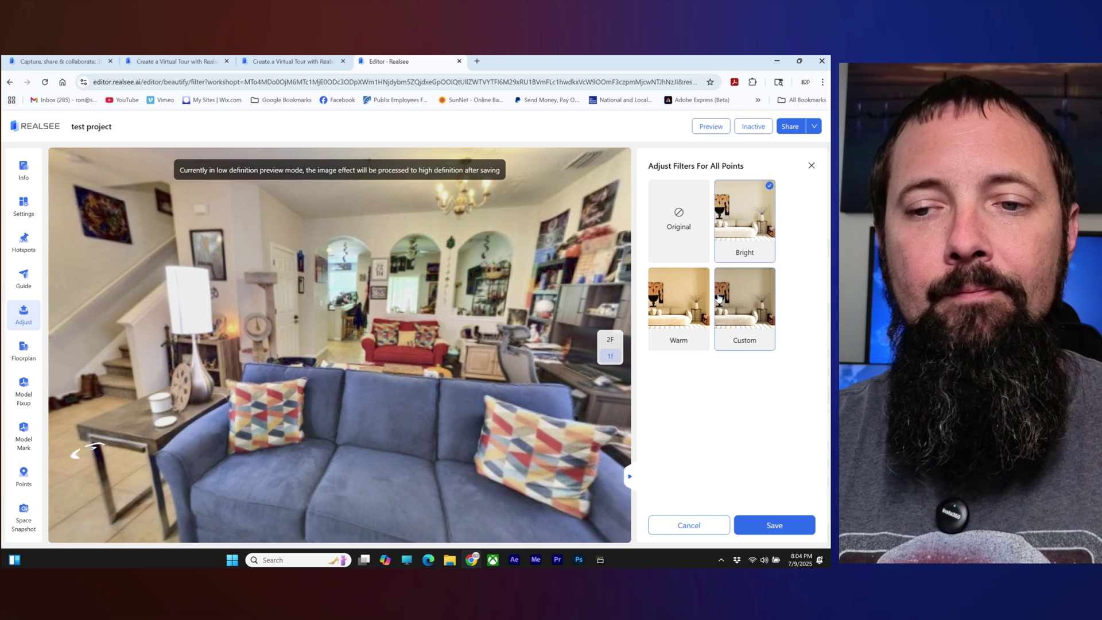
# - Preview the Warm preset, review the Custom filter sliders, and save the all-points settings
pyautogui.click(669, 293)
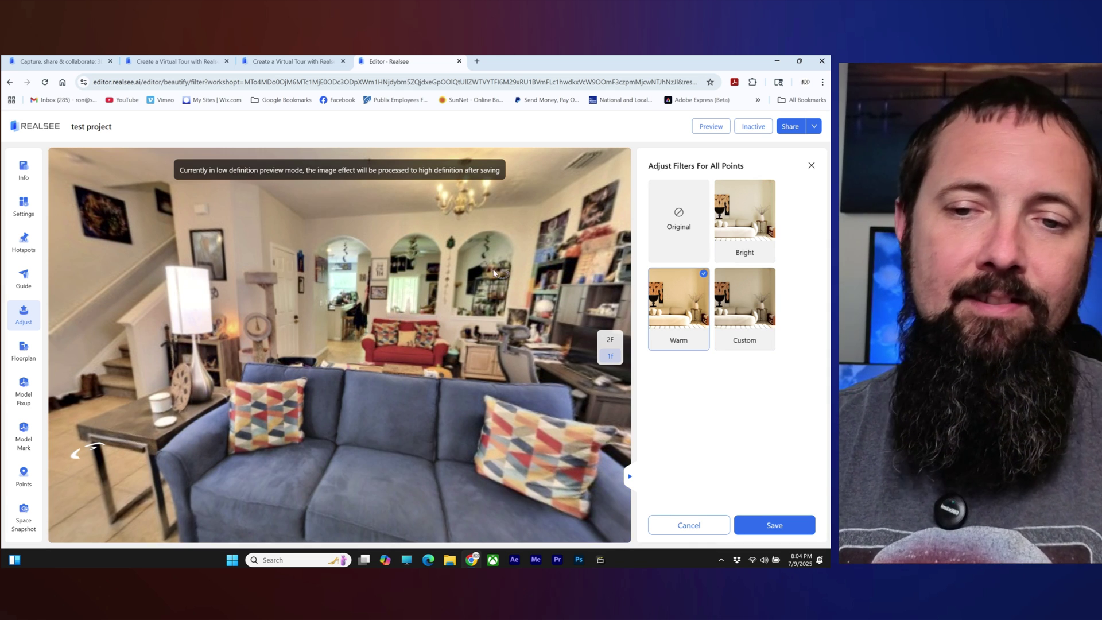
pyautogui.moveTo(455, 266); pyautogui.dragTo(476, 278)
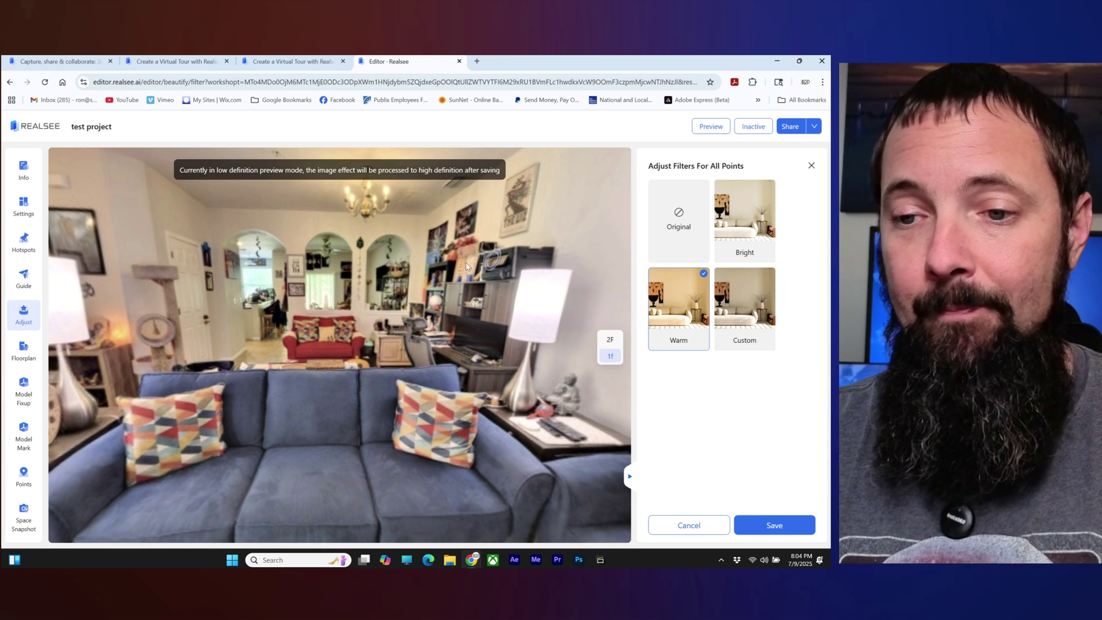
pyautogui.click(738, 310)
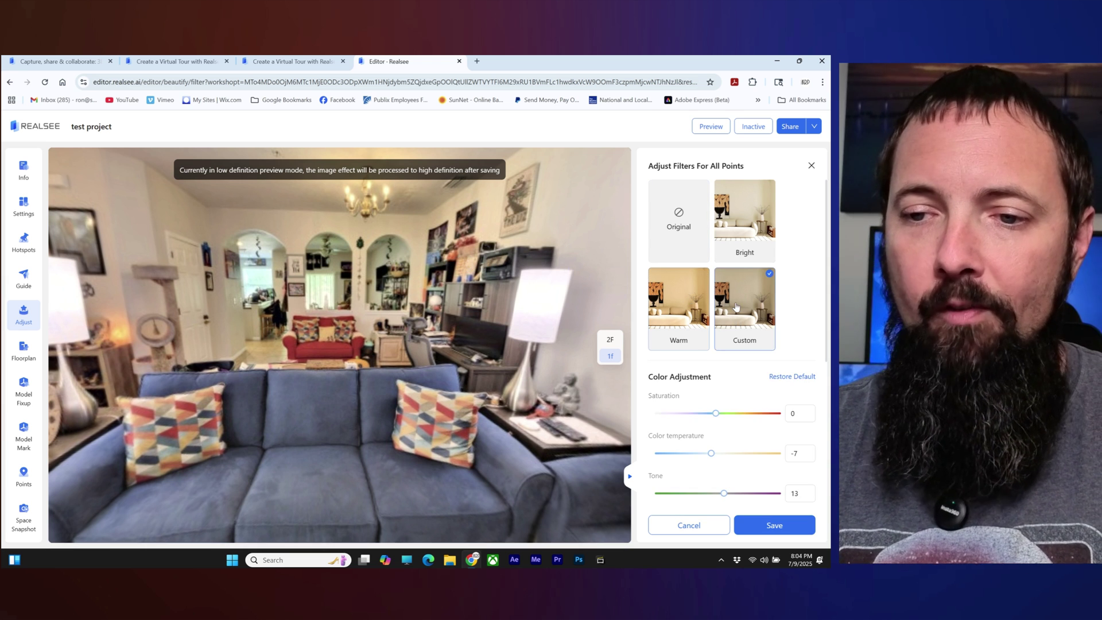
pyautogui.scroll(-3, 809, 275)
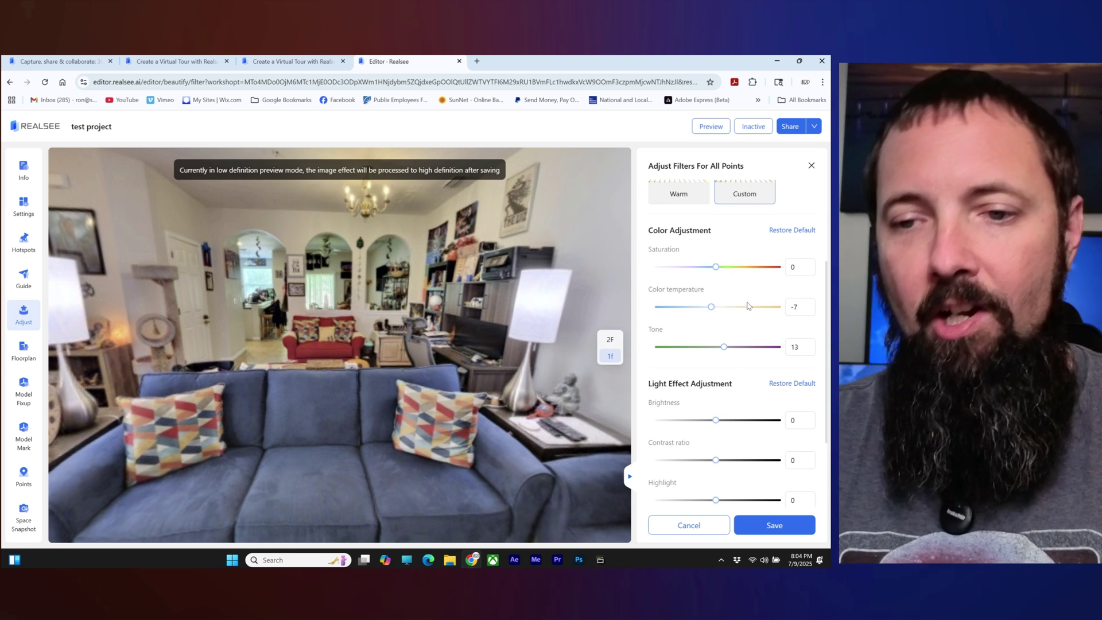
pyautogui.scroll(-2, 742, 351)
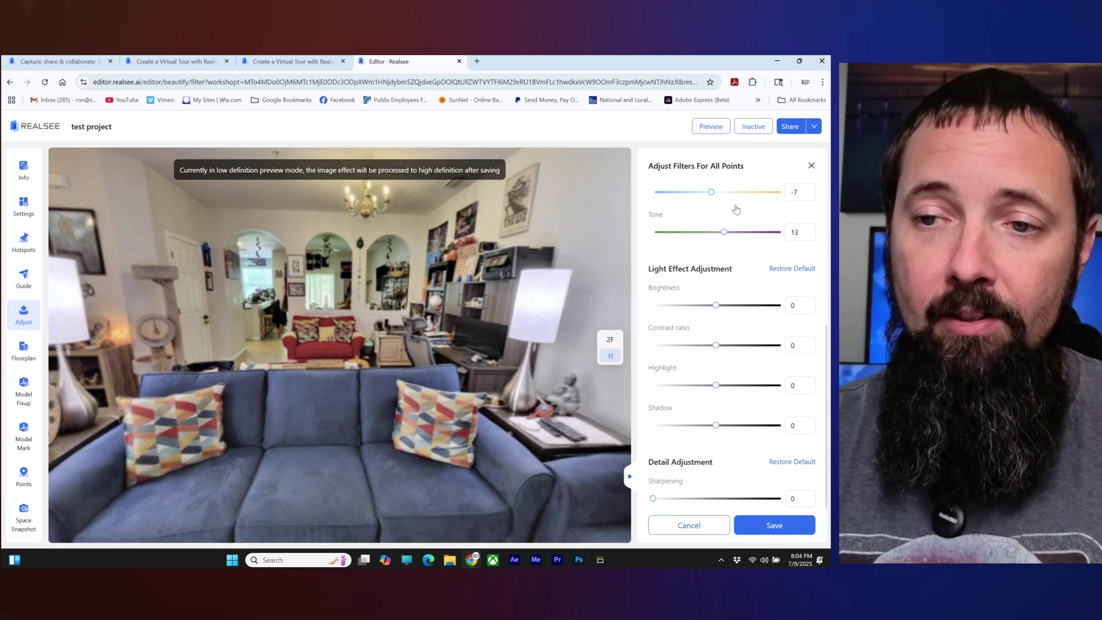
pyautogui.click(740, 529)
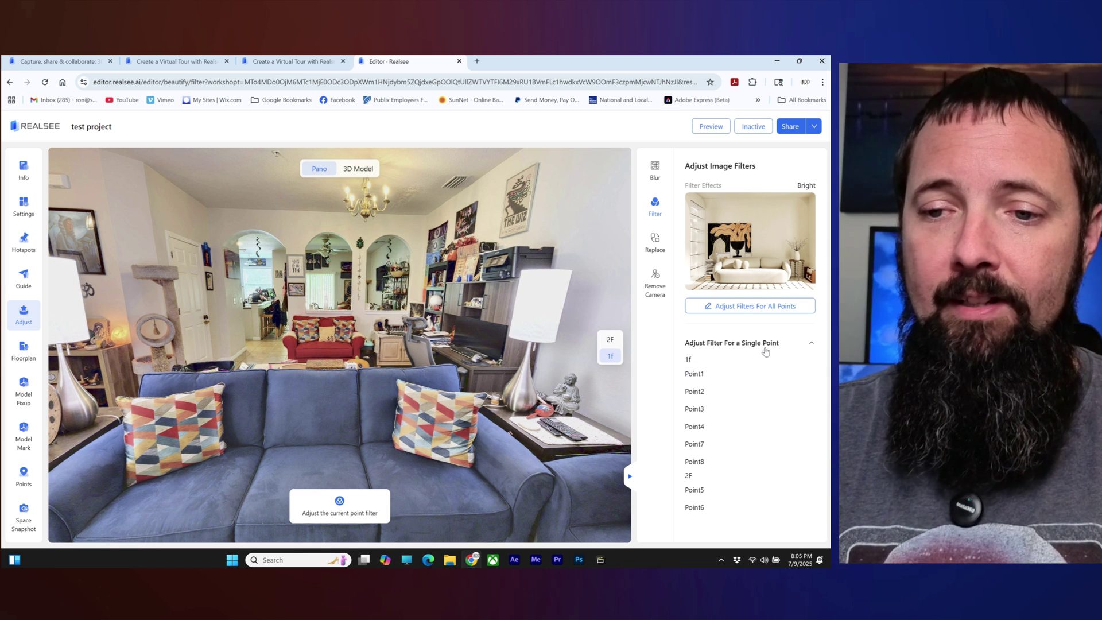
# - Collapse the per-point filter list, open image replacement, and look around from behind the sofa
pyautogui.click(811, 343)
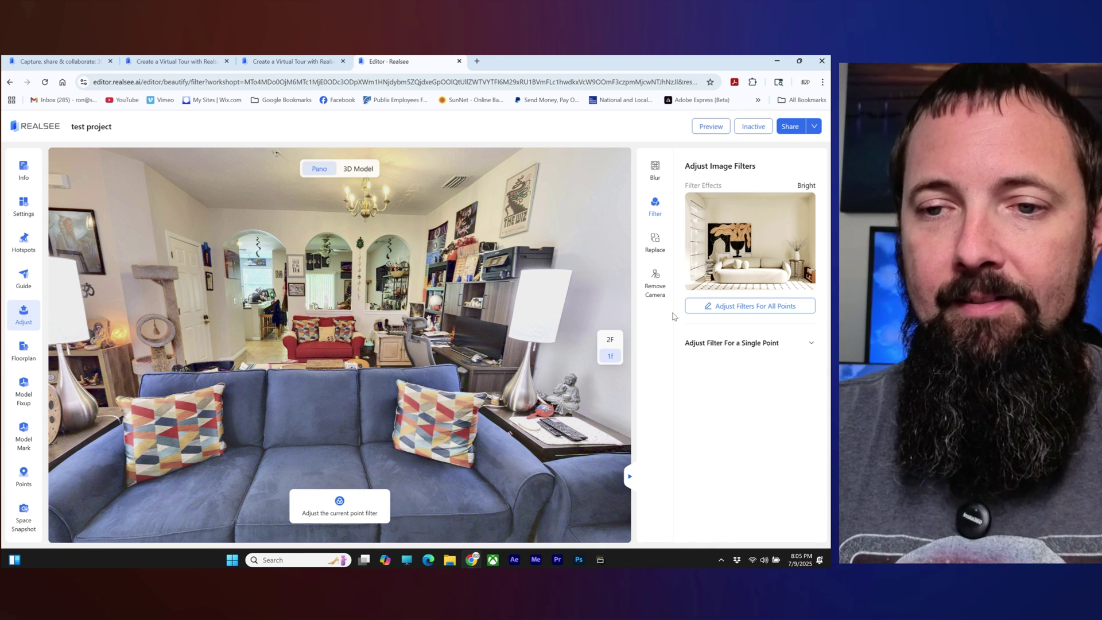
pyautogui.click(656, 240)
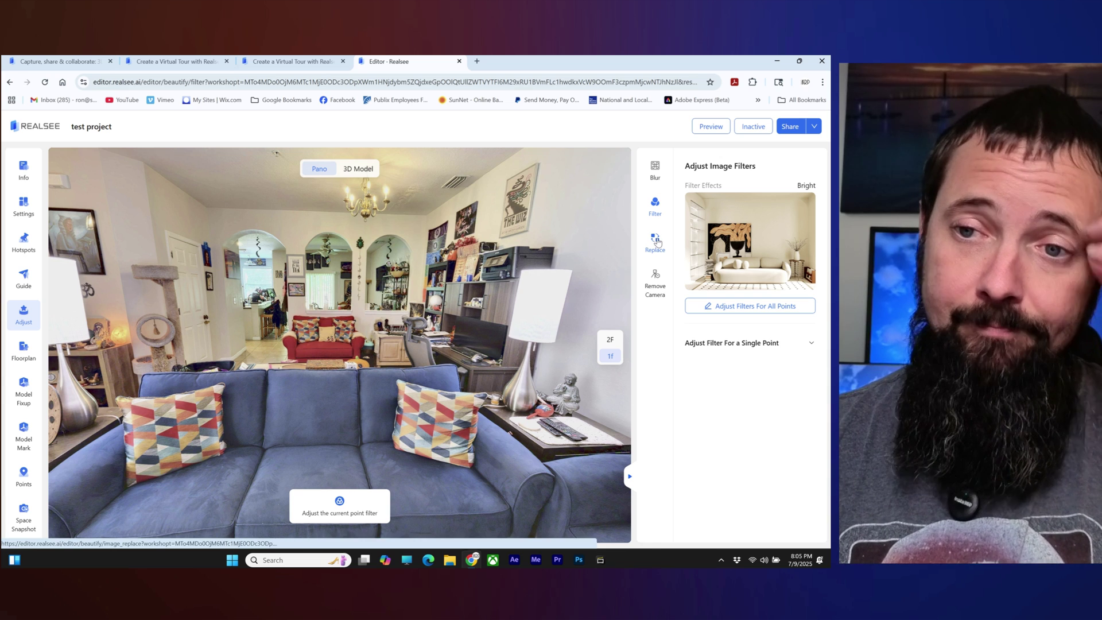
pyautogui.moveTo(265, 280); pyautogui.dragTo(518, 277)
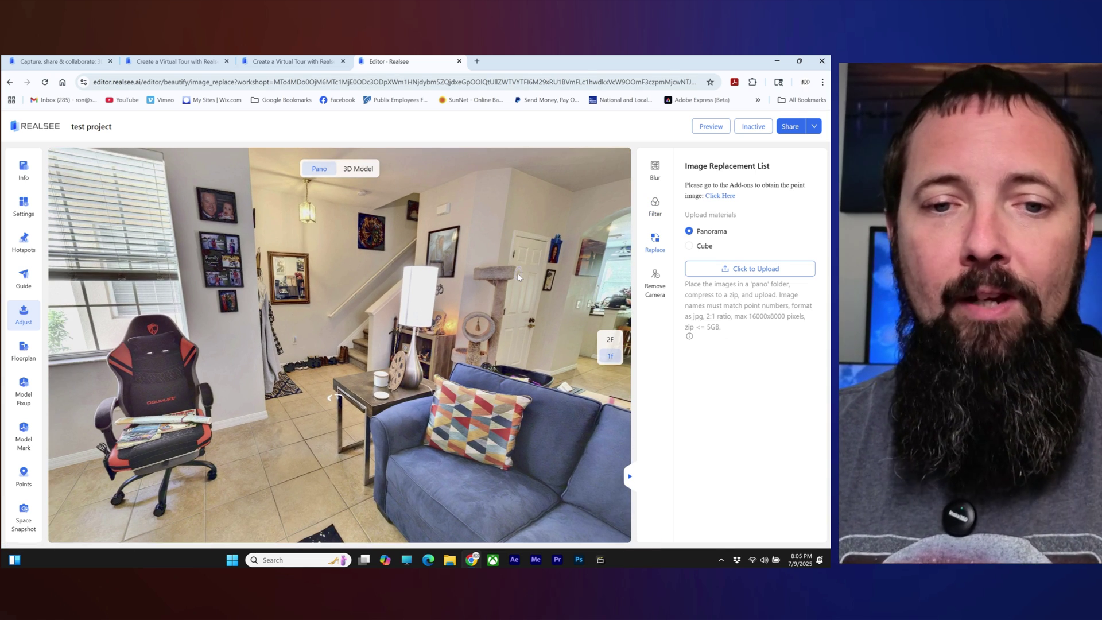
pyautogui.moveTo(374, 271); pyautogui.dragTo(372, 209)
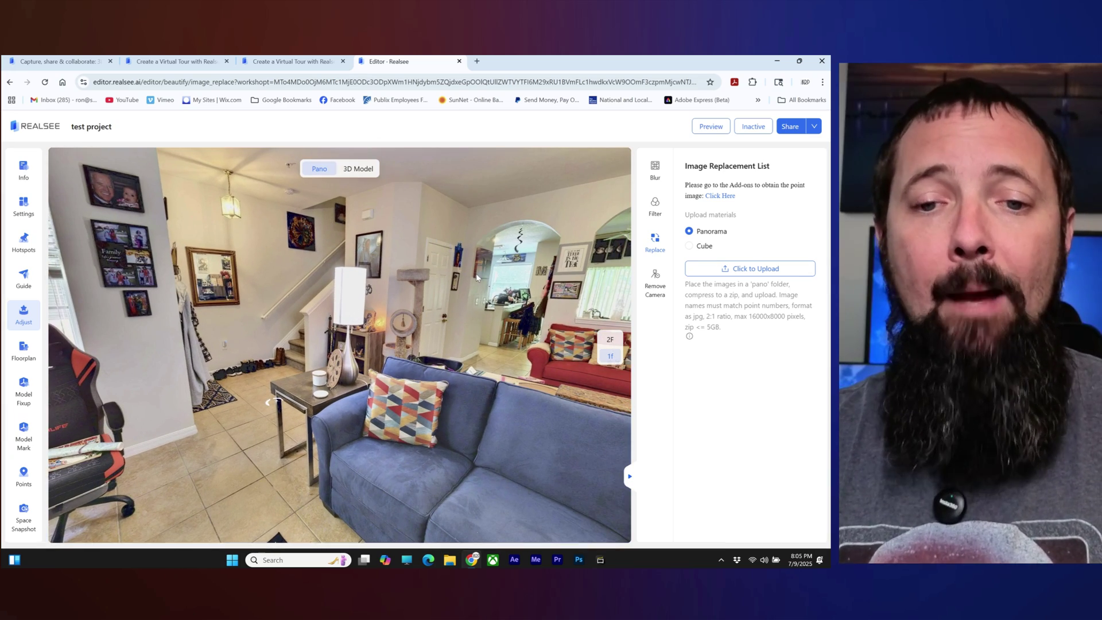
pyautogui.click(487, 312)
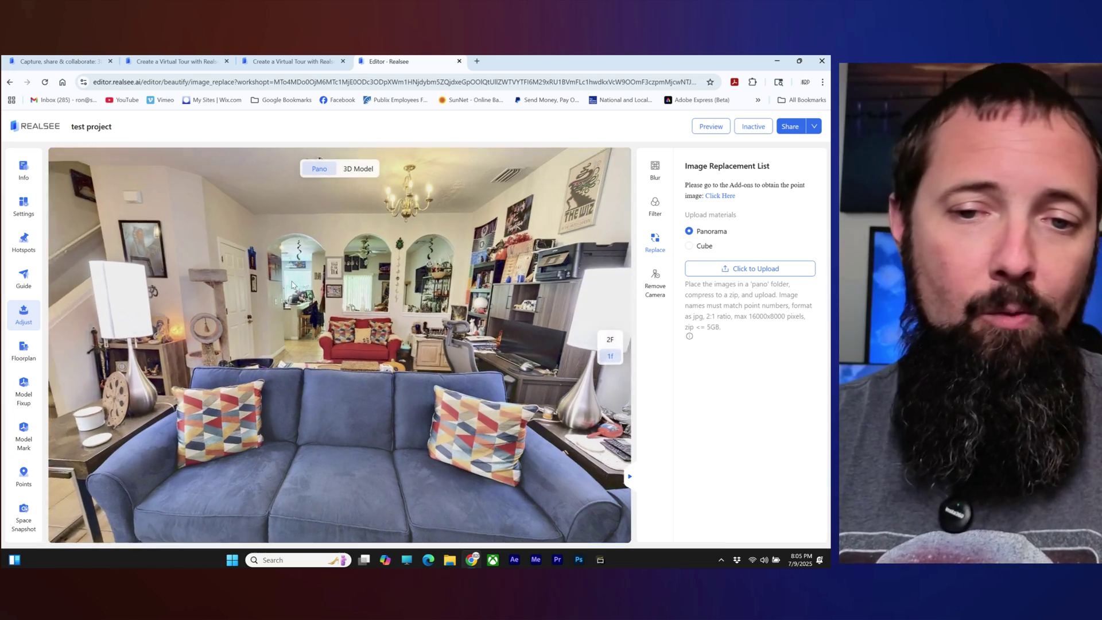
pyautogui.moveTo(374, 267)
pyautogui.mouseDown()
pyautogui.moveTo(365, 247)
pyautogui.moveTo(241, 252)
pyautogui.mouseUp()
pyautogui.moveTo(402, 258); pyautogui.dragTo(218, 264)
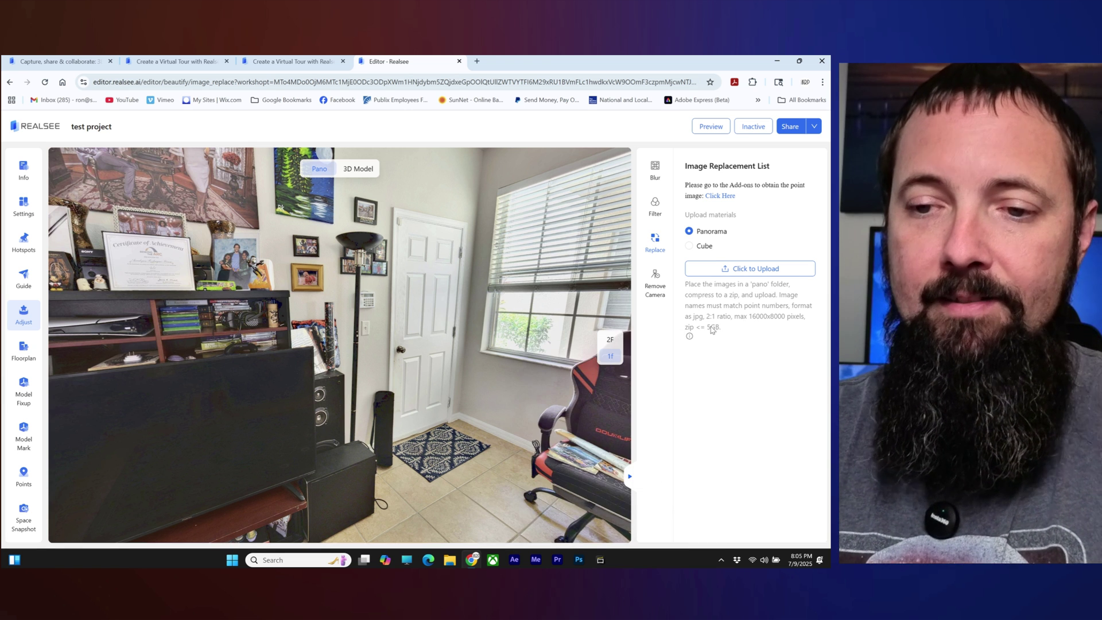
# - Try Cube as the upload format, then settle on Panorama (2:1 JPGs up to 16000x8000)
pyautogui.click(689, 246)
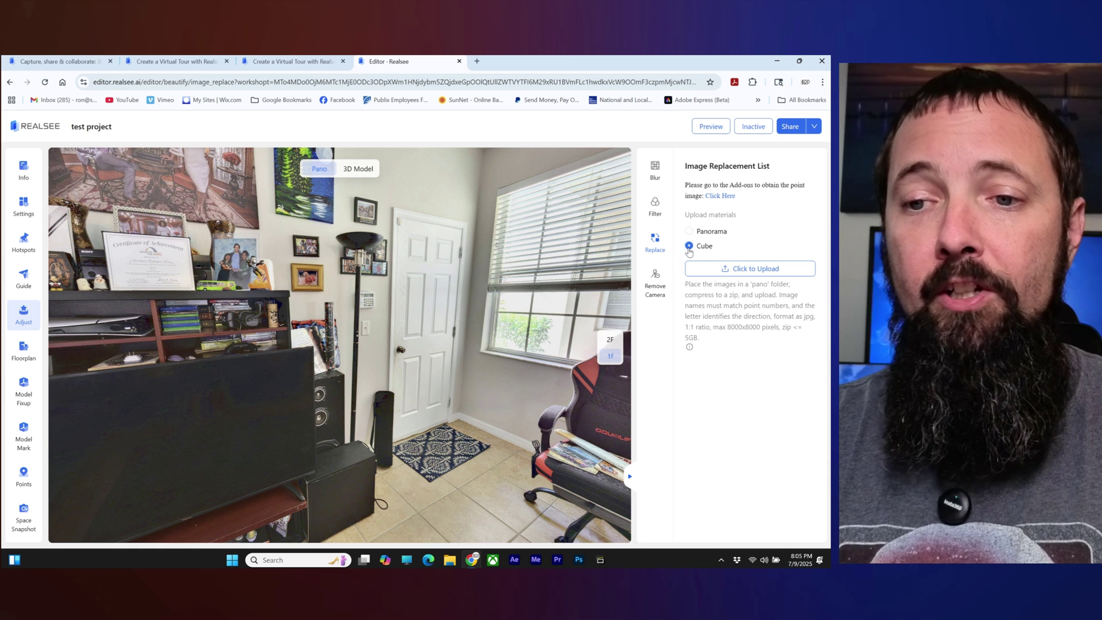
pyautogui.click(689, 231)
pyautogui.click(690, 246)
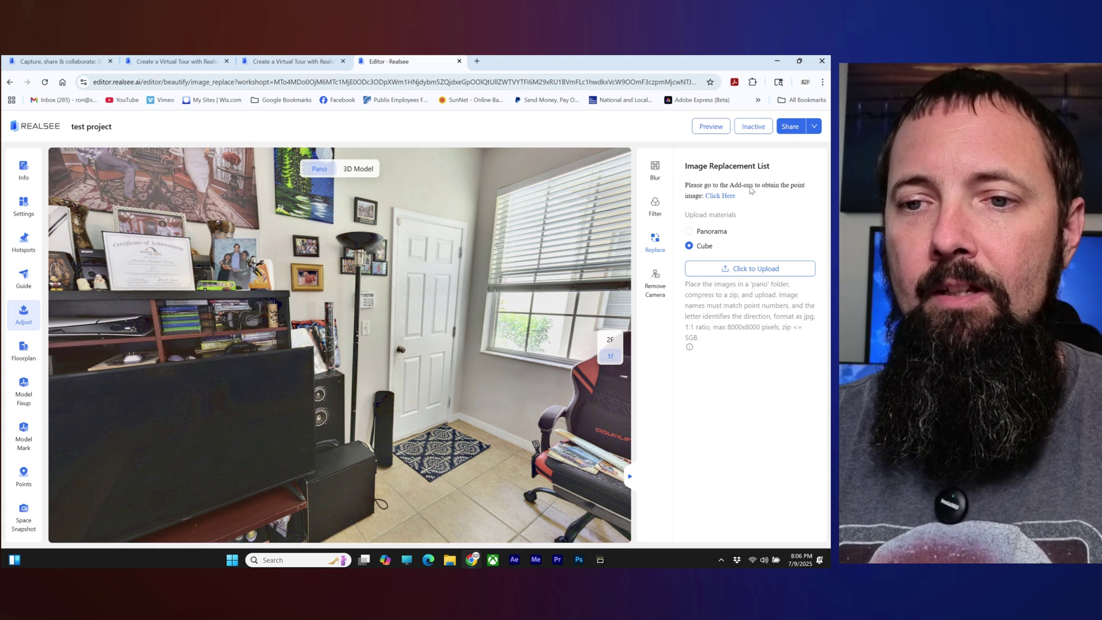
pyautogui.click(690, 231)
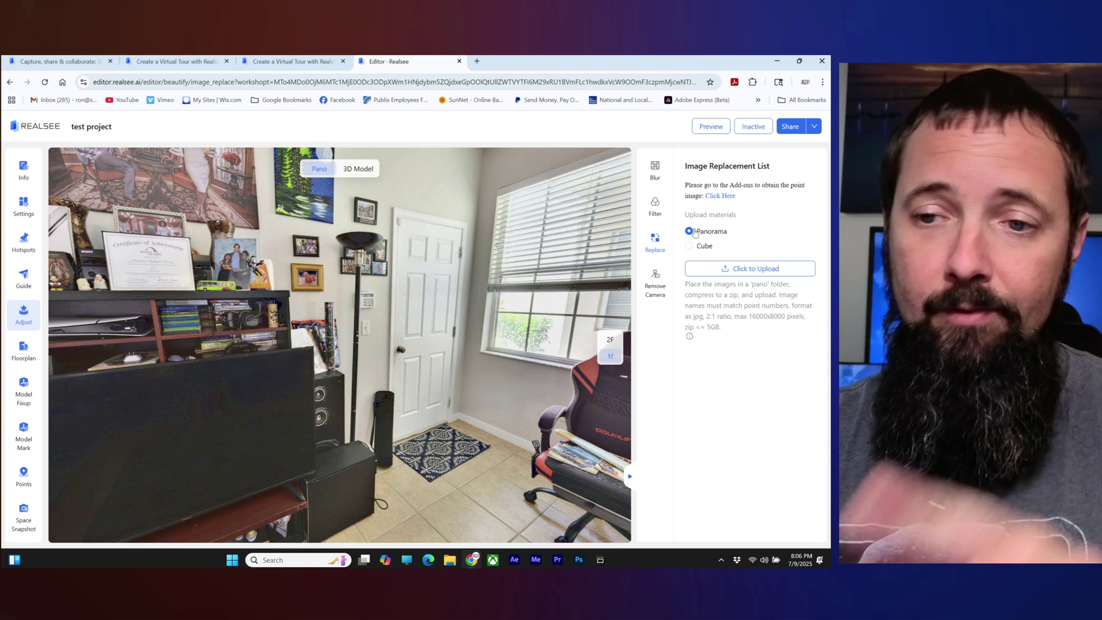
# - Open the Remove Camera tool and walk through the tour to the sofa facing the two pictures
pyautogui.click(656, 278)
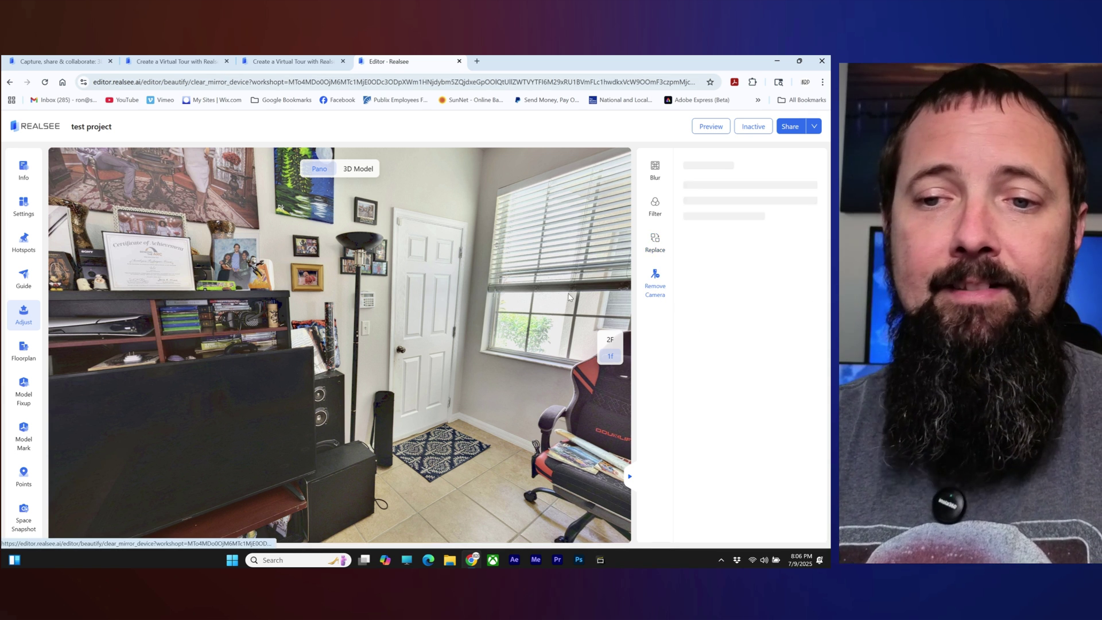
pyautogui.click(538, 360)
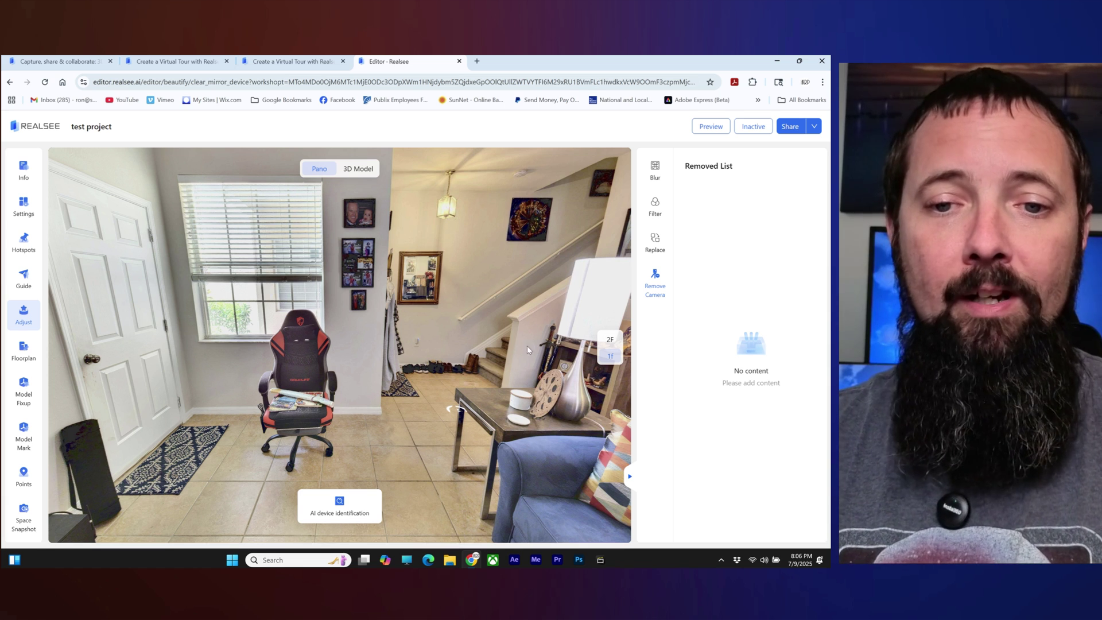
pyautogui.moveTo(462, 329); pyautogui.dragTo(287, 315)
pyautogui.click(436, 323)
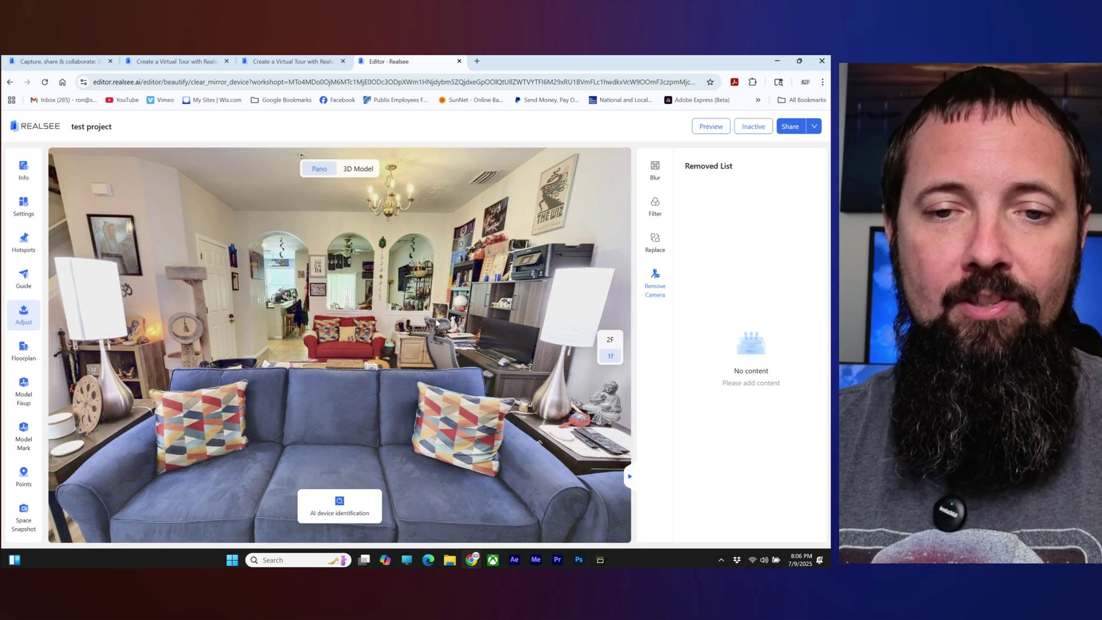
pyautogui.moveTo(436, 323); pyautogui.dragTo(312, 306)
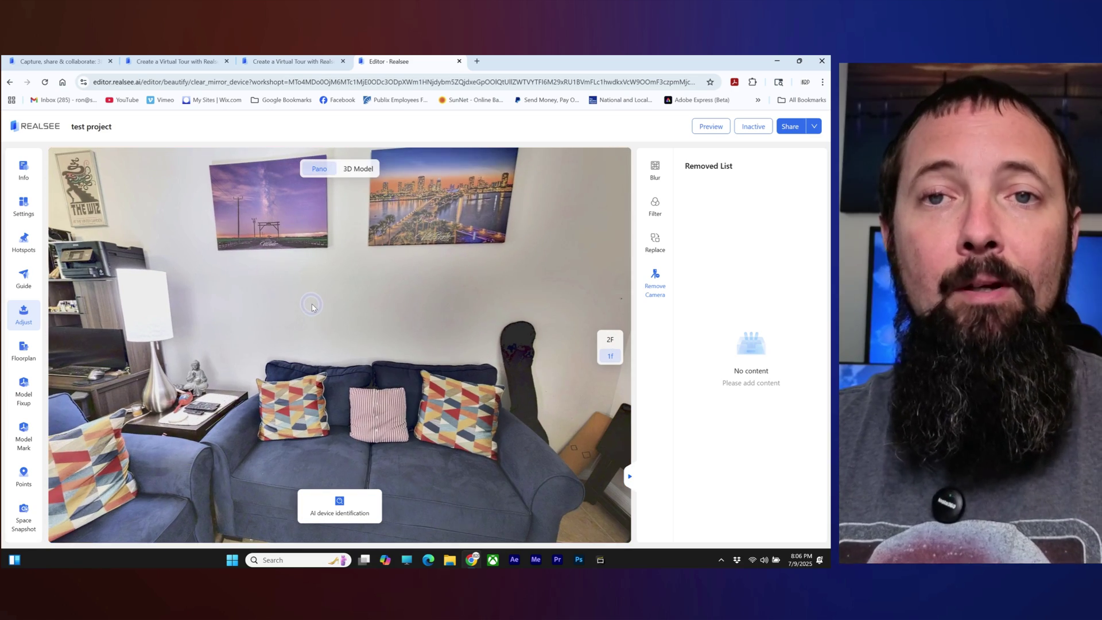